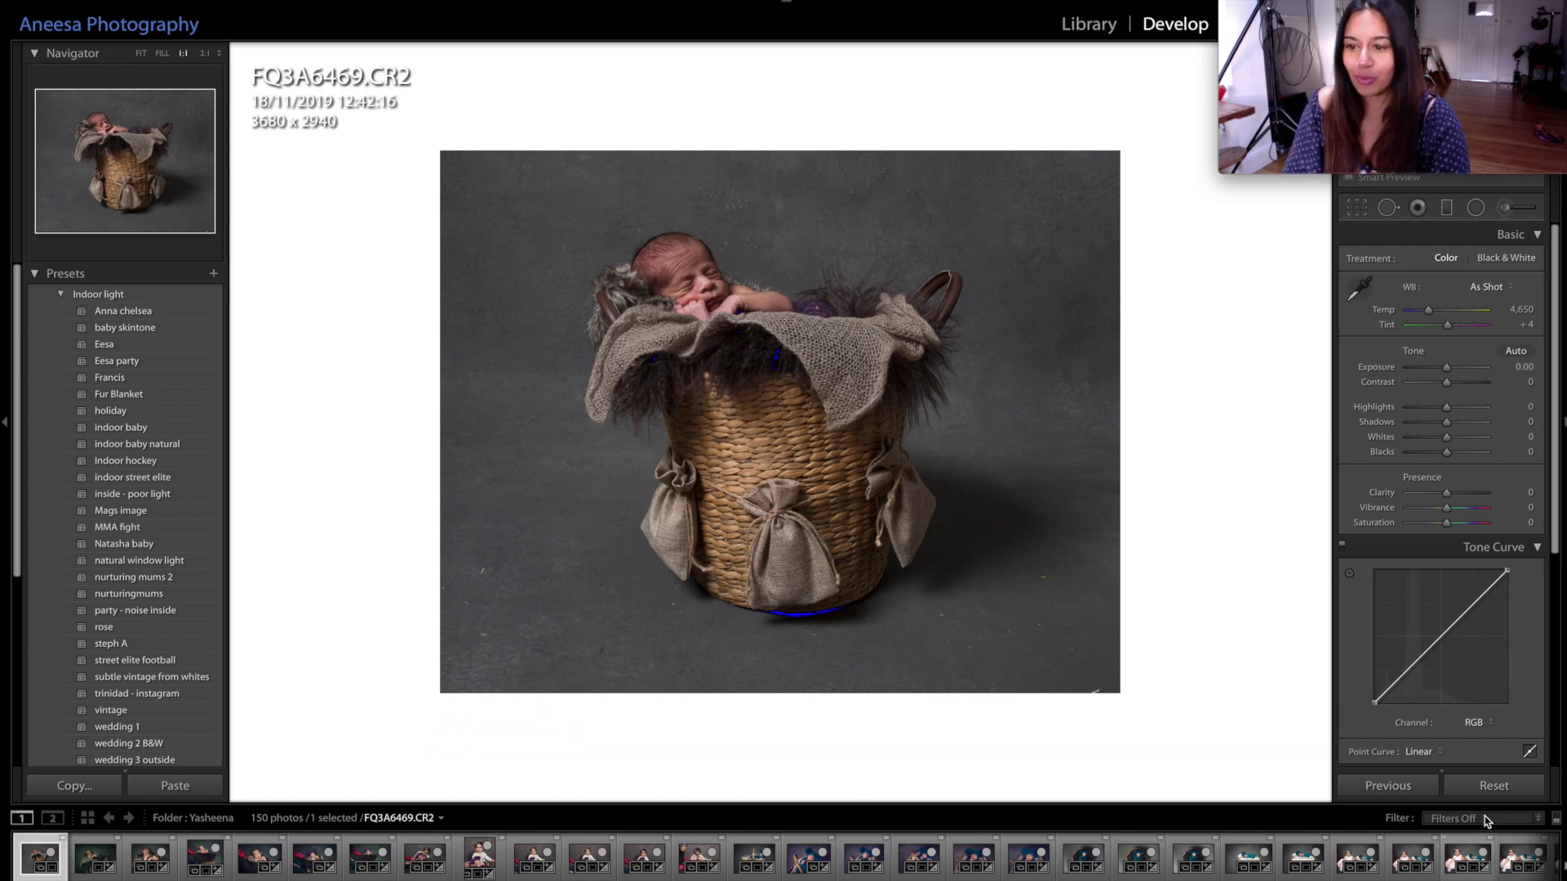
Reset the photo's edits and crop it around the basket with a custom aspect to 3757 x 3075 pixels
click(1499, 789)
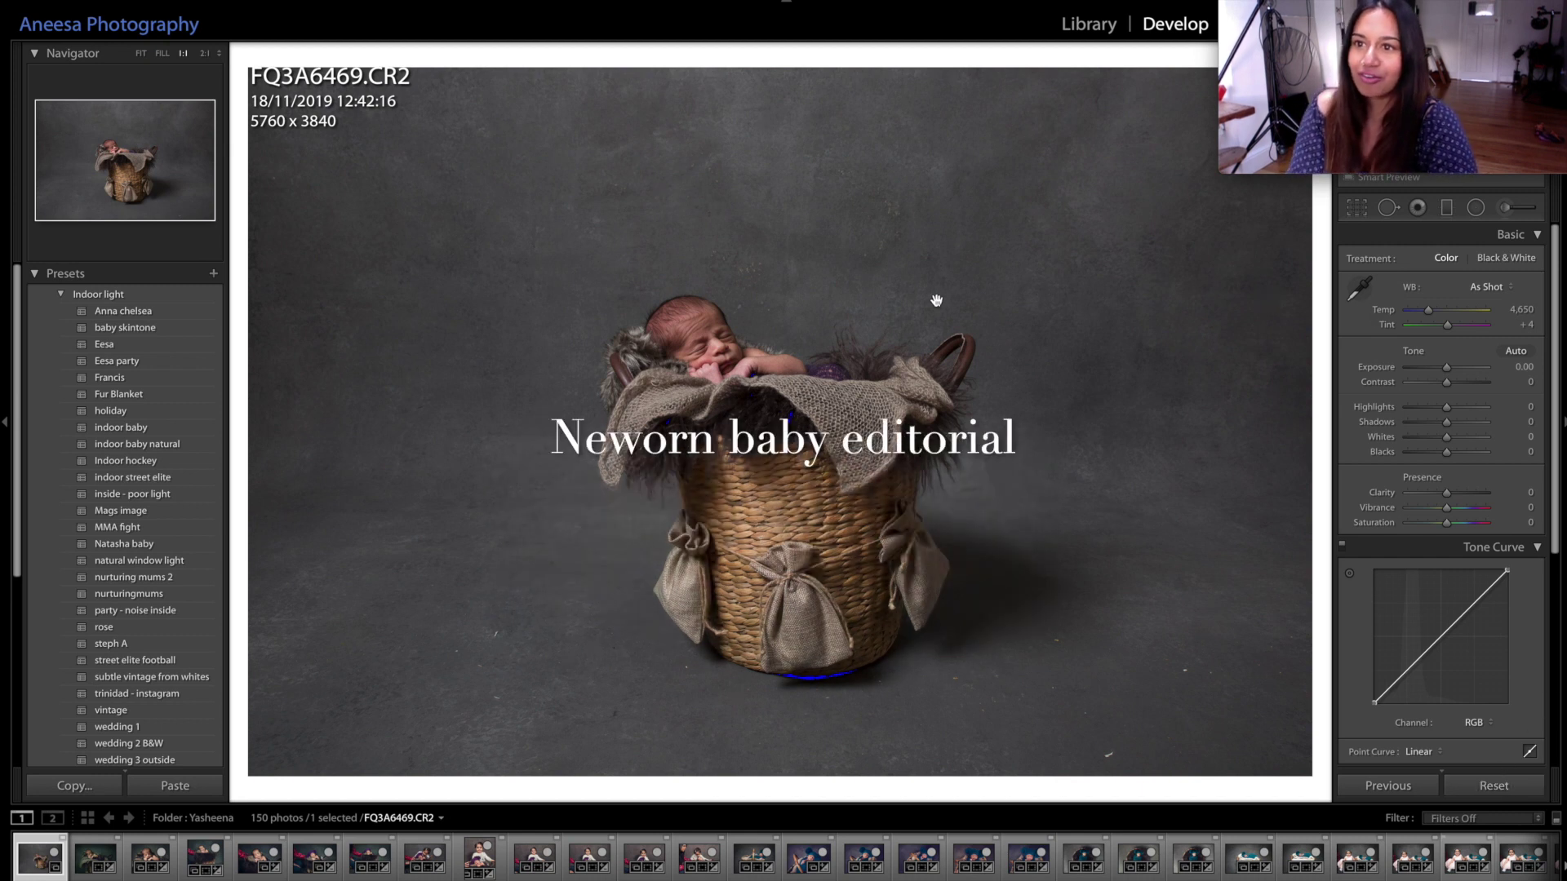
click(1357, 209)
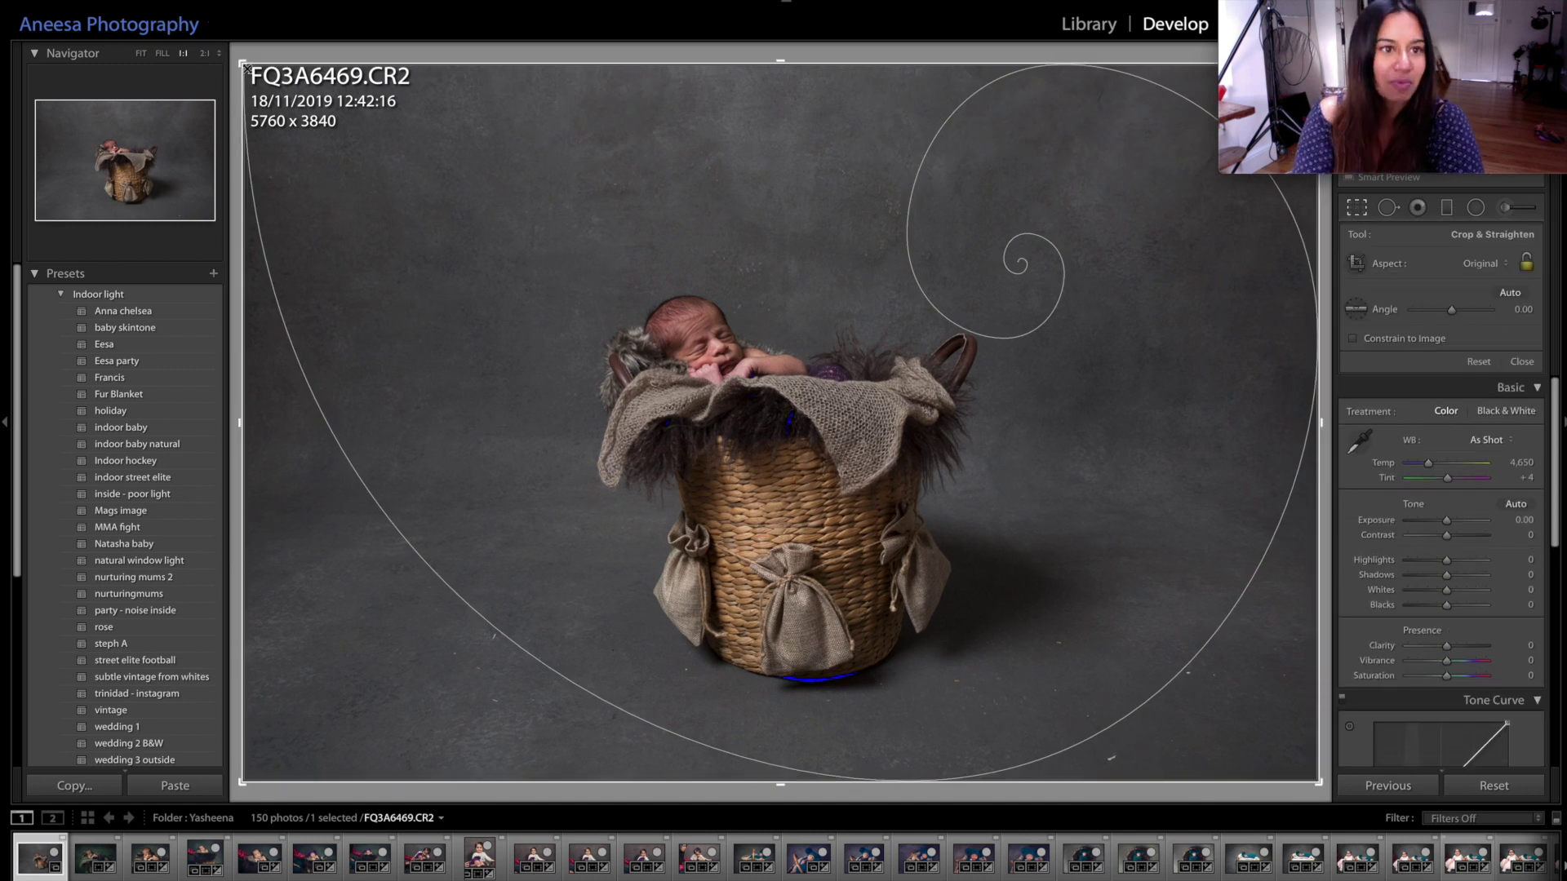
drag(243, 62, 355, 125)
drag(1204, 422, 1127, 409)
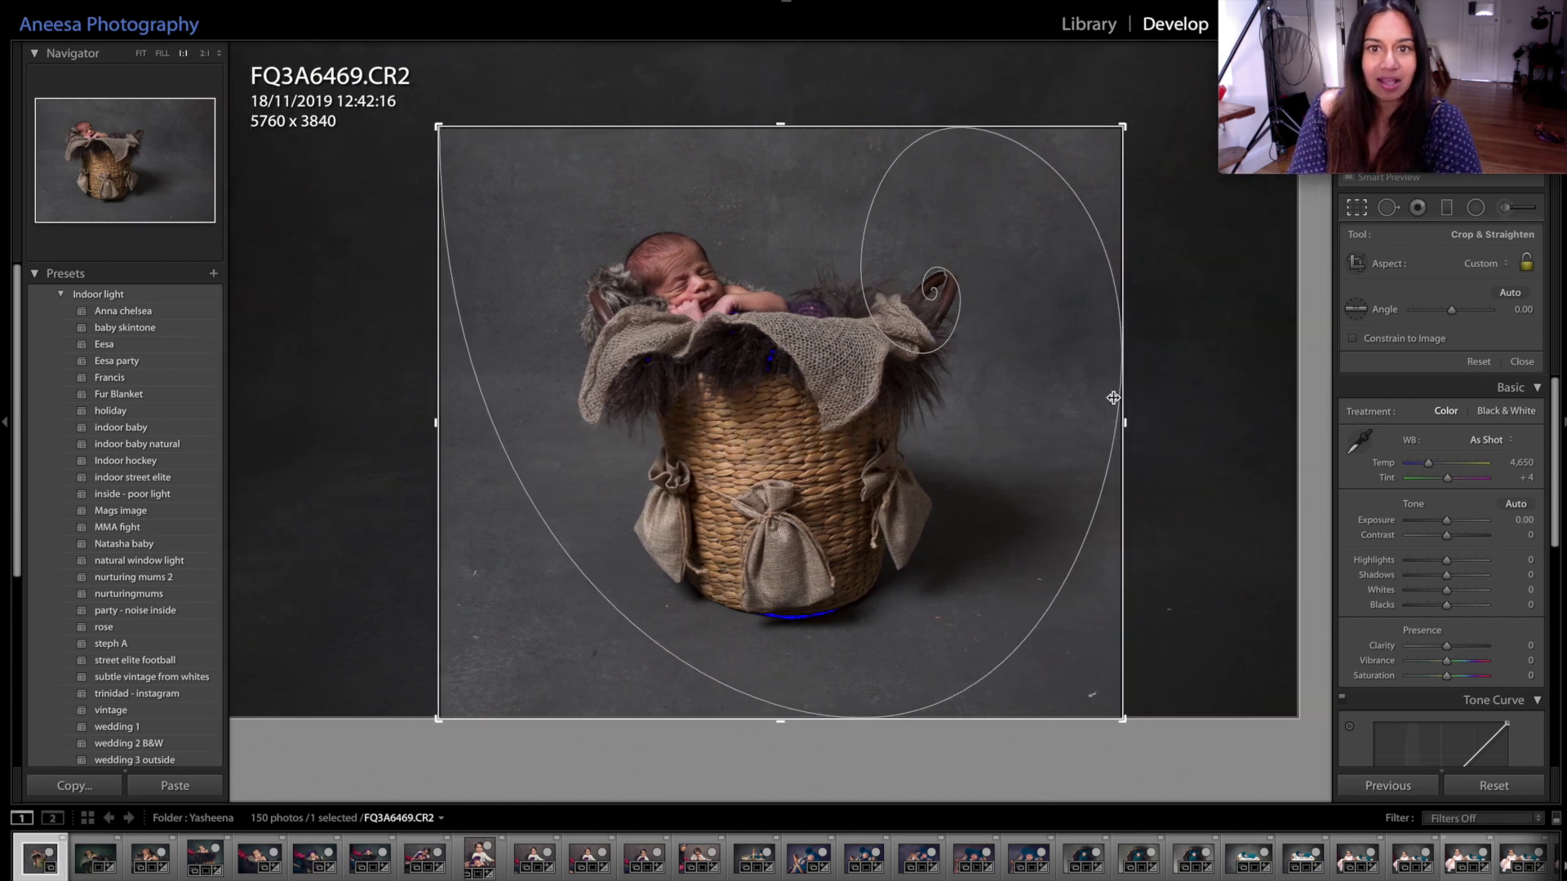
mouse_move(437, 424)
mouse_down()
mouse_move(413, 424)
mouse_move(426, 422)
mouse_up()
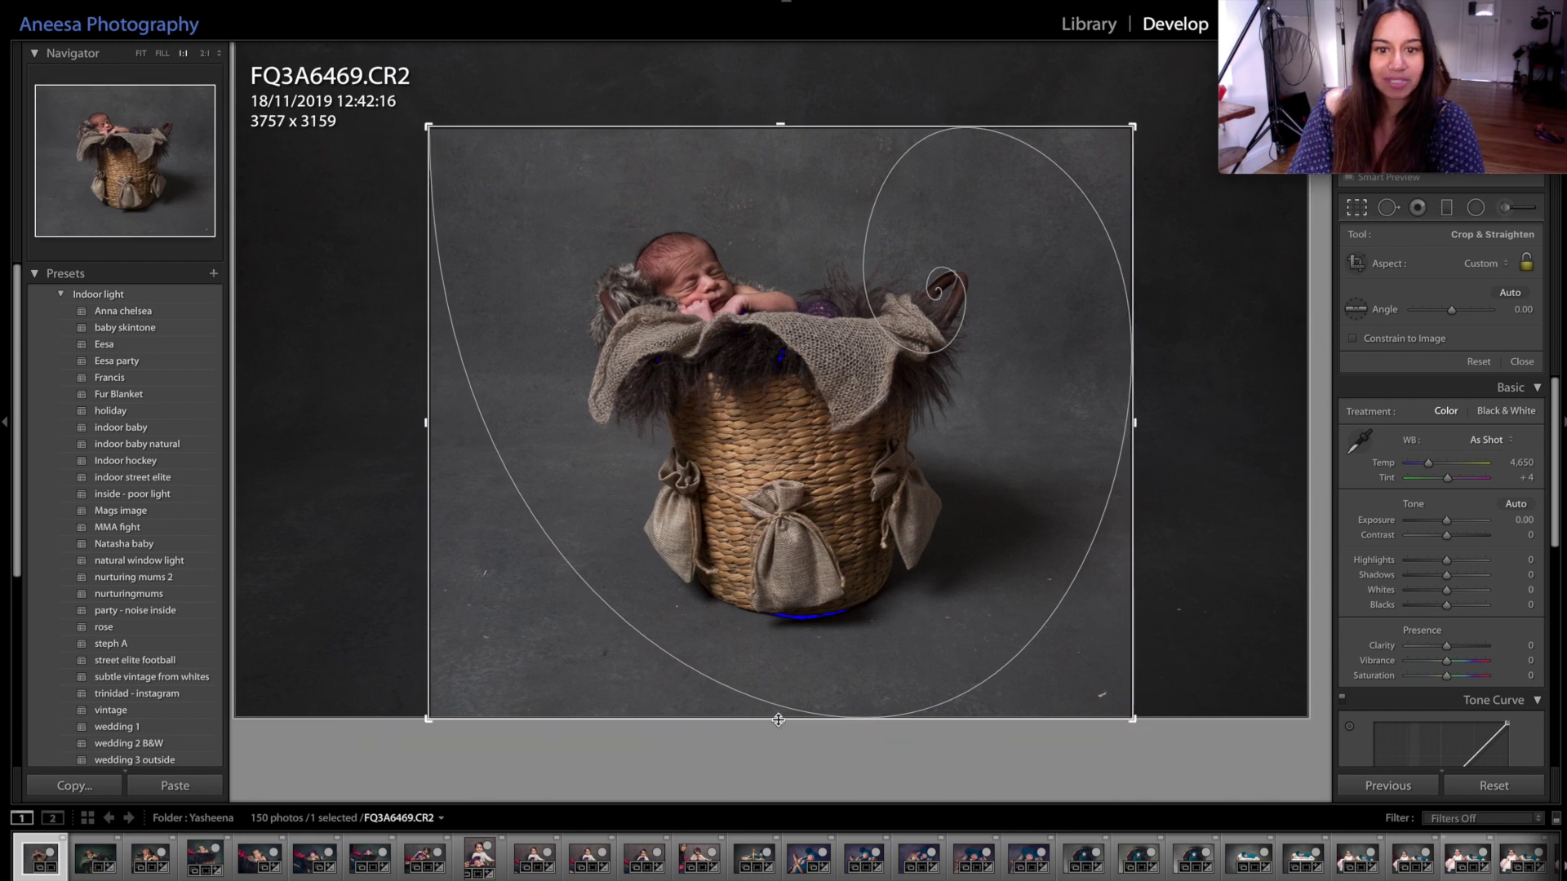
drag(779, 714, 777, 710)
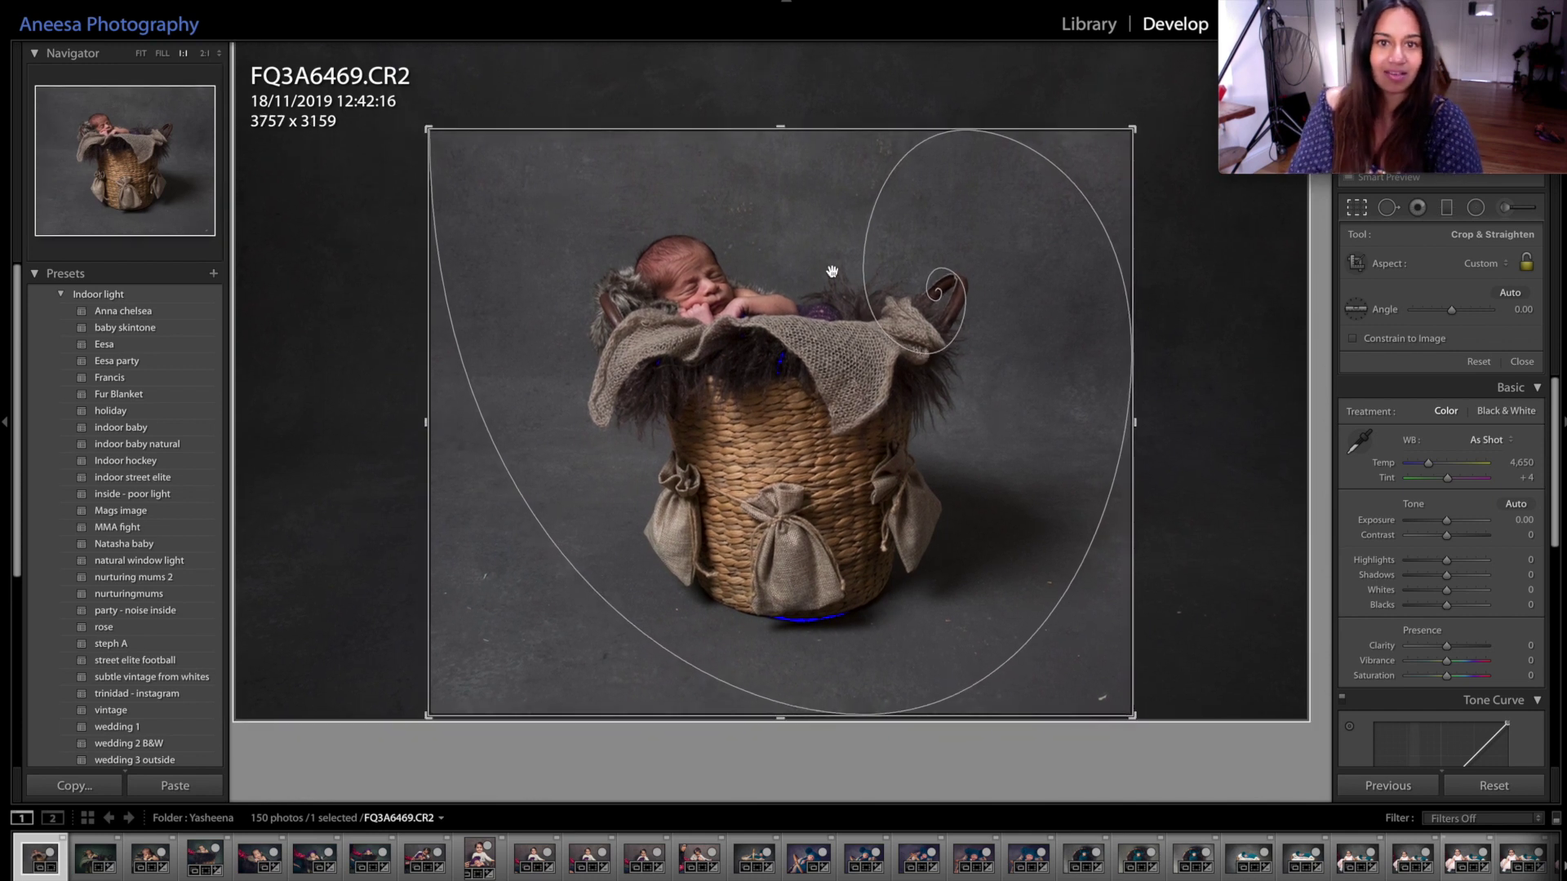
drag(788, 126, 788, 136)
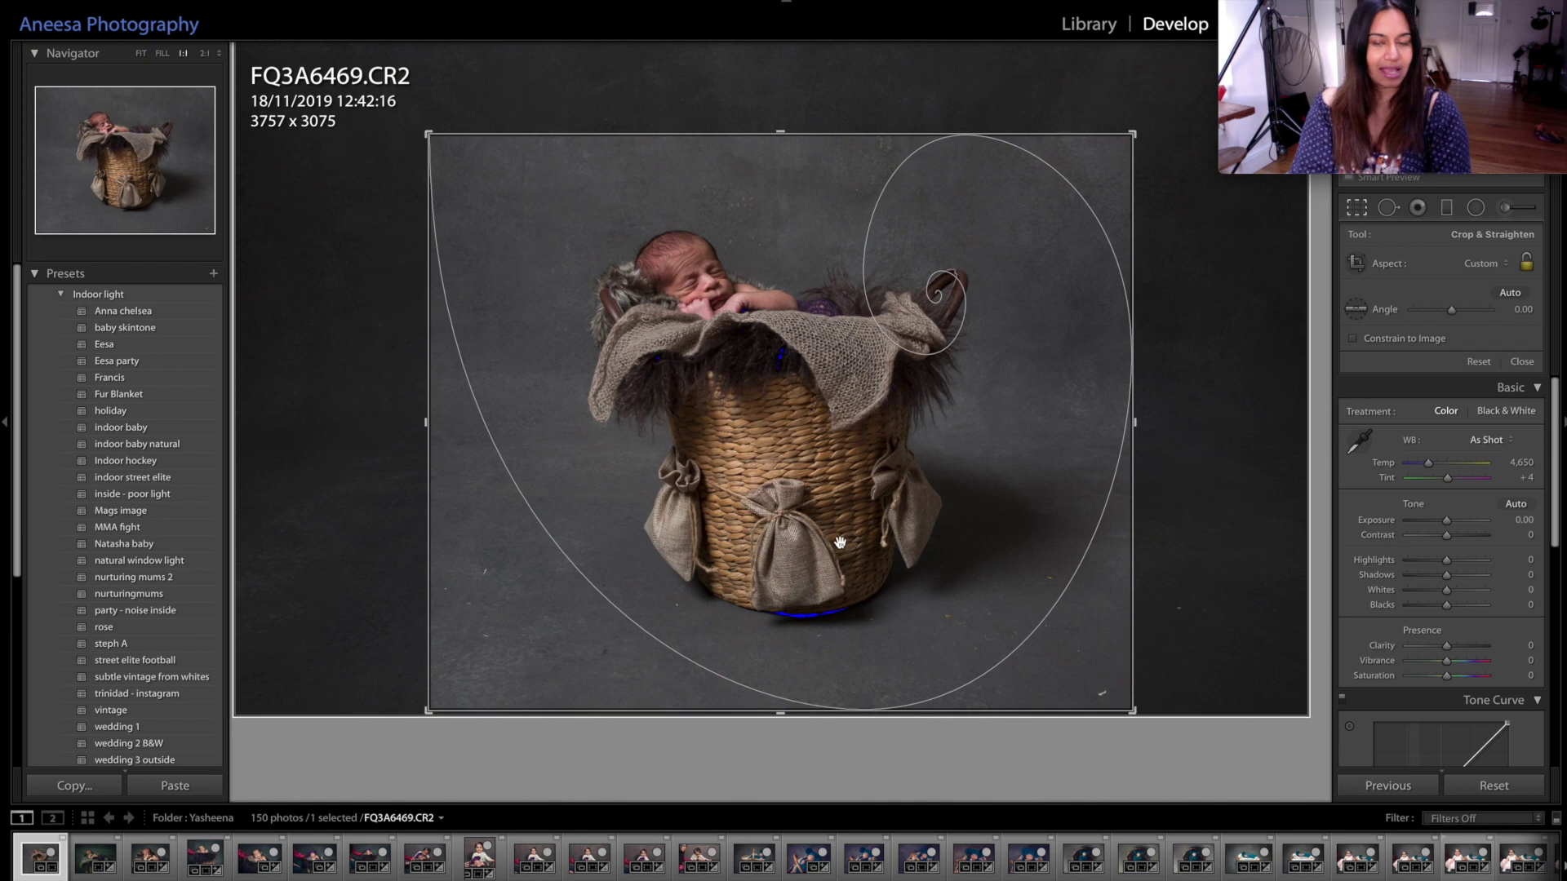
key(Return)
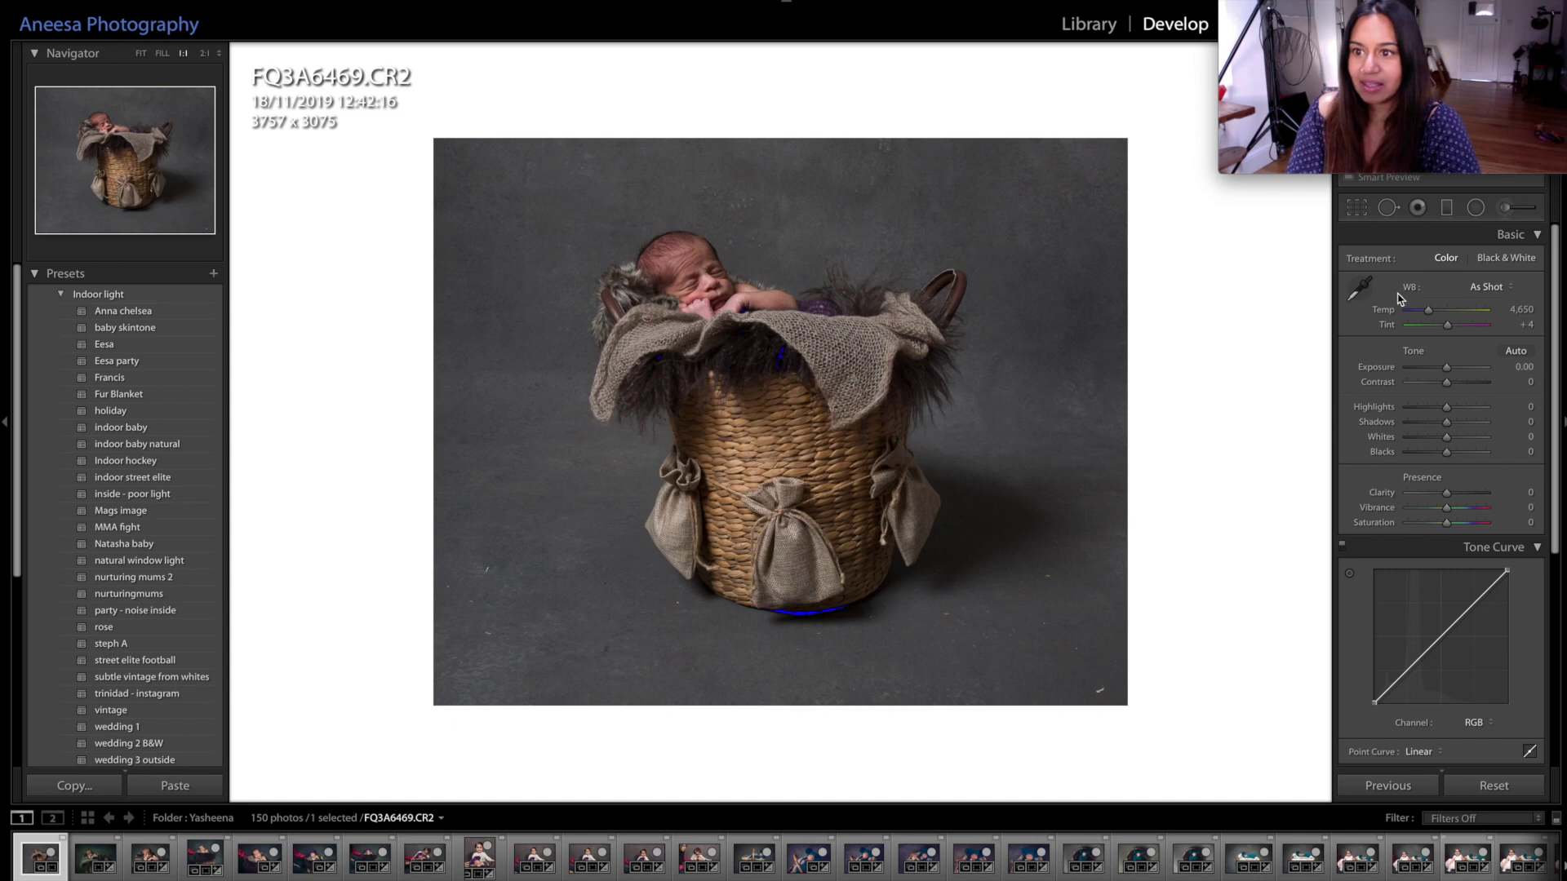
Sample the white balance from a burlap pouch on the basket, then fine-tune Temp to 4,692 and Tint to -14
click(1359, 293)
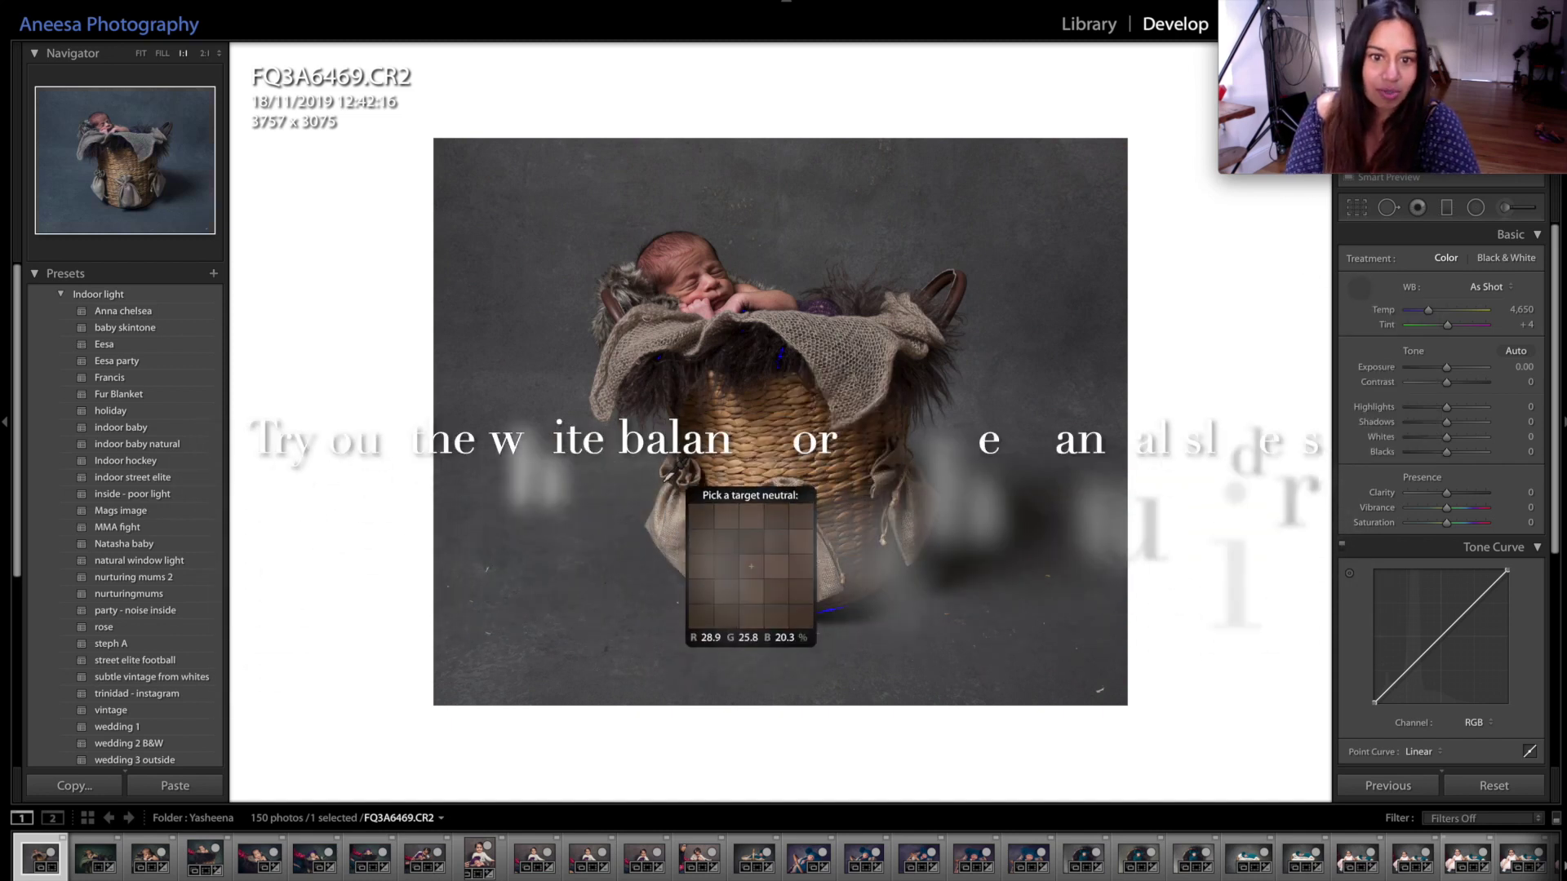
click(659, 532)
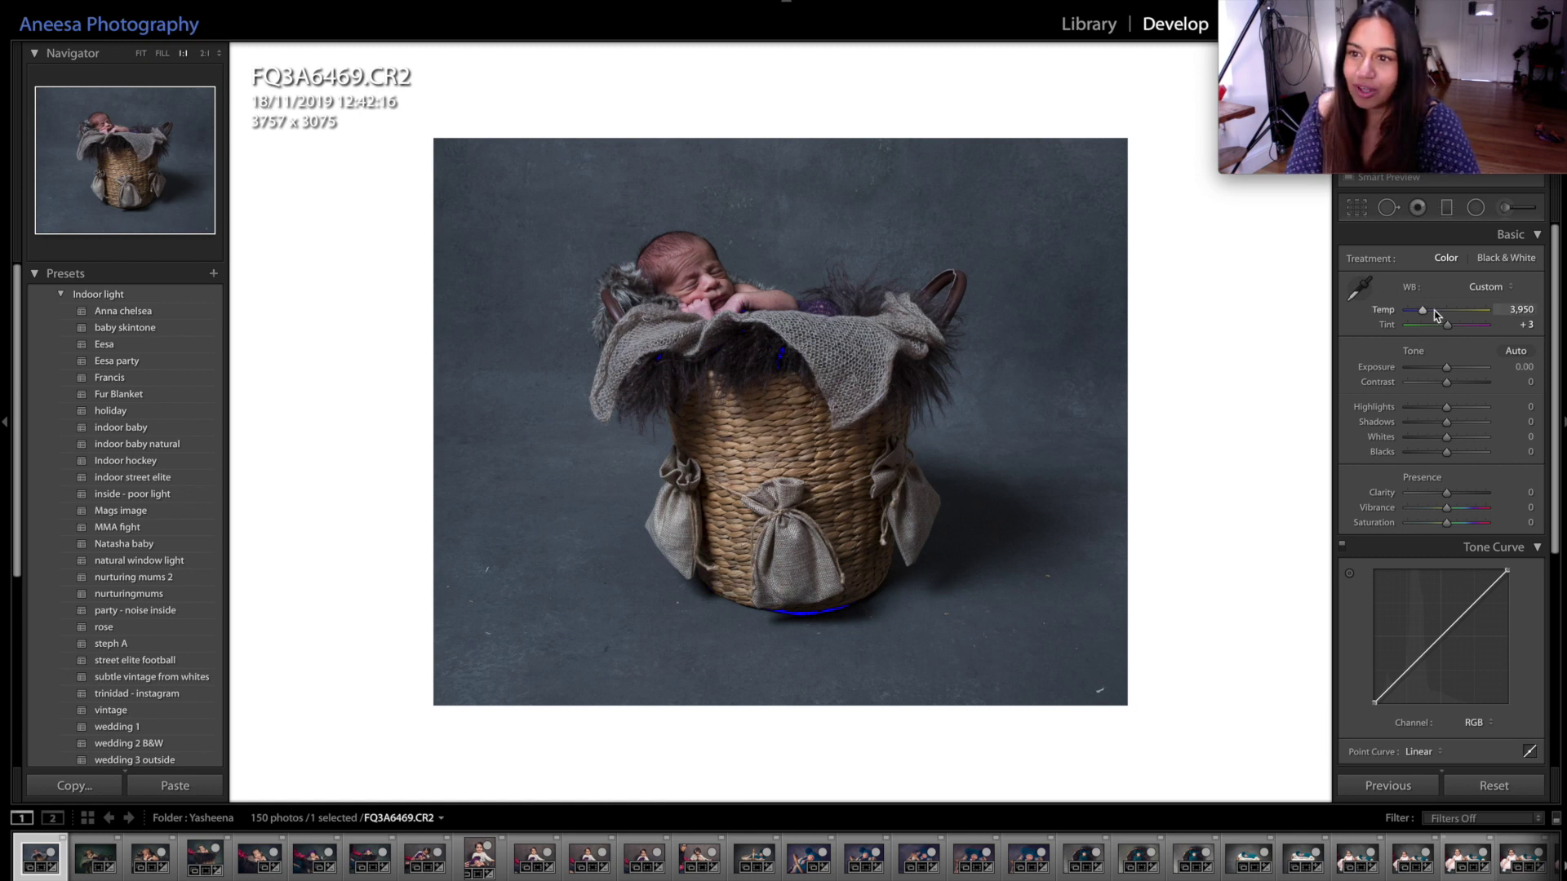
drag(1424, 314, 1431, 316)
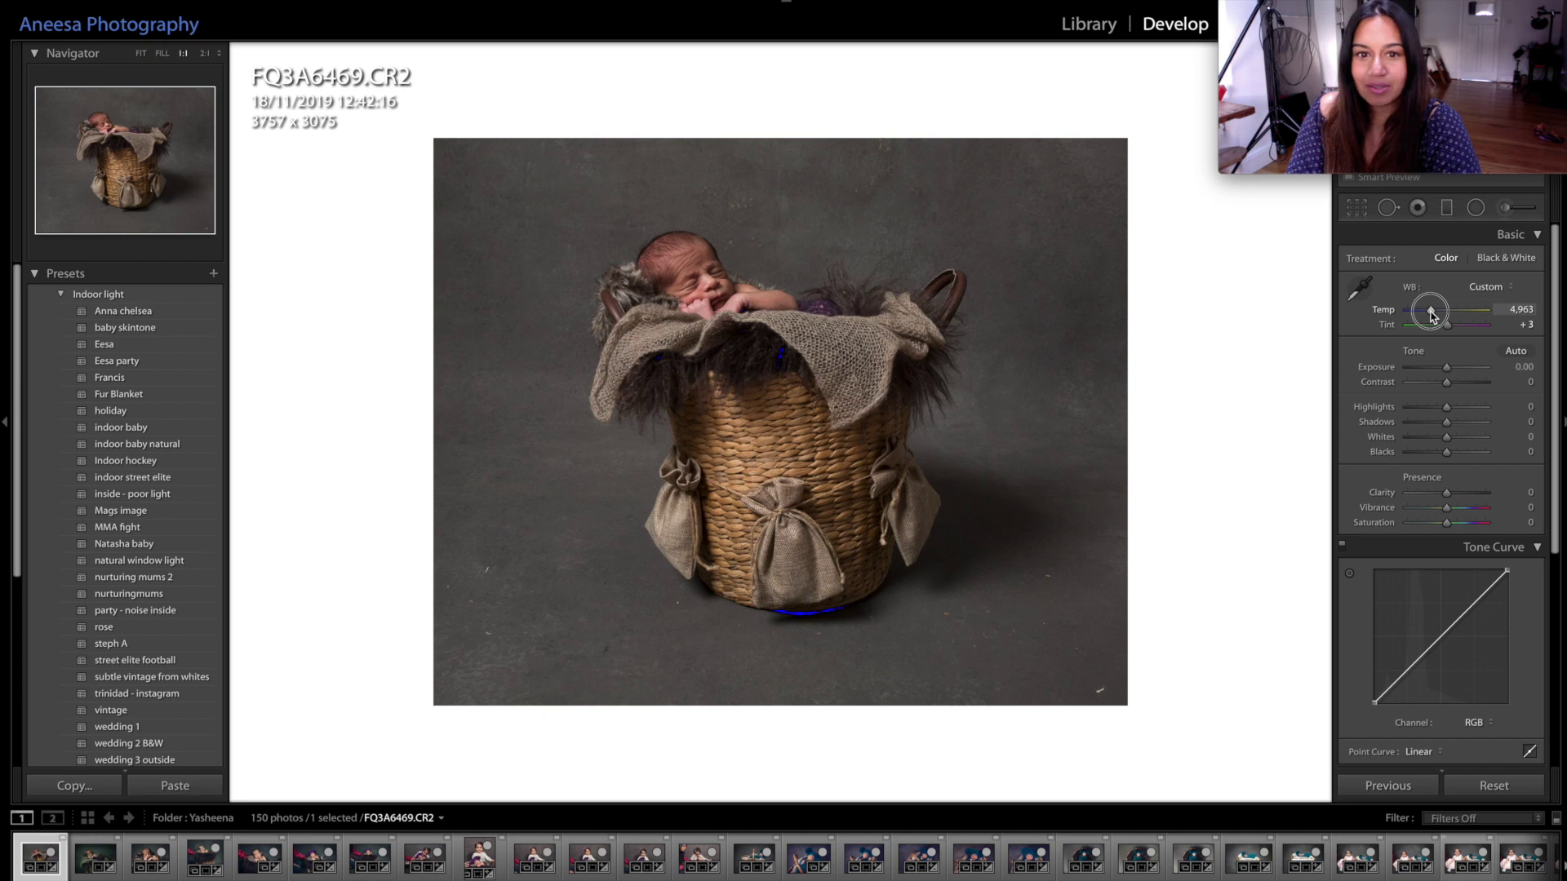
drag(1432, 314, 1443, 329)
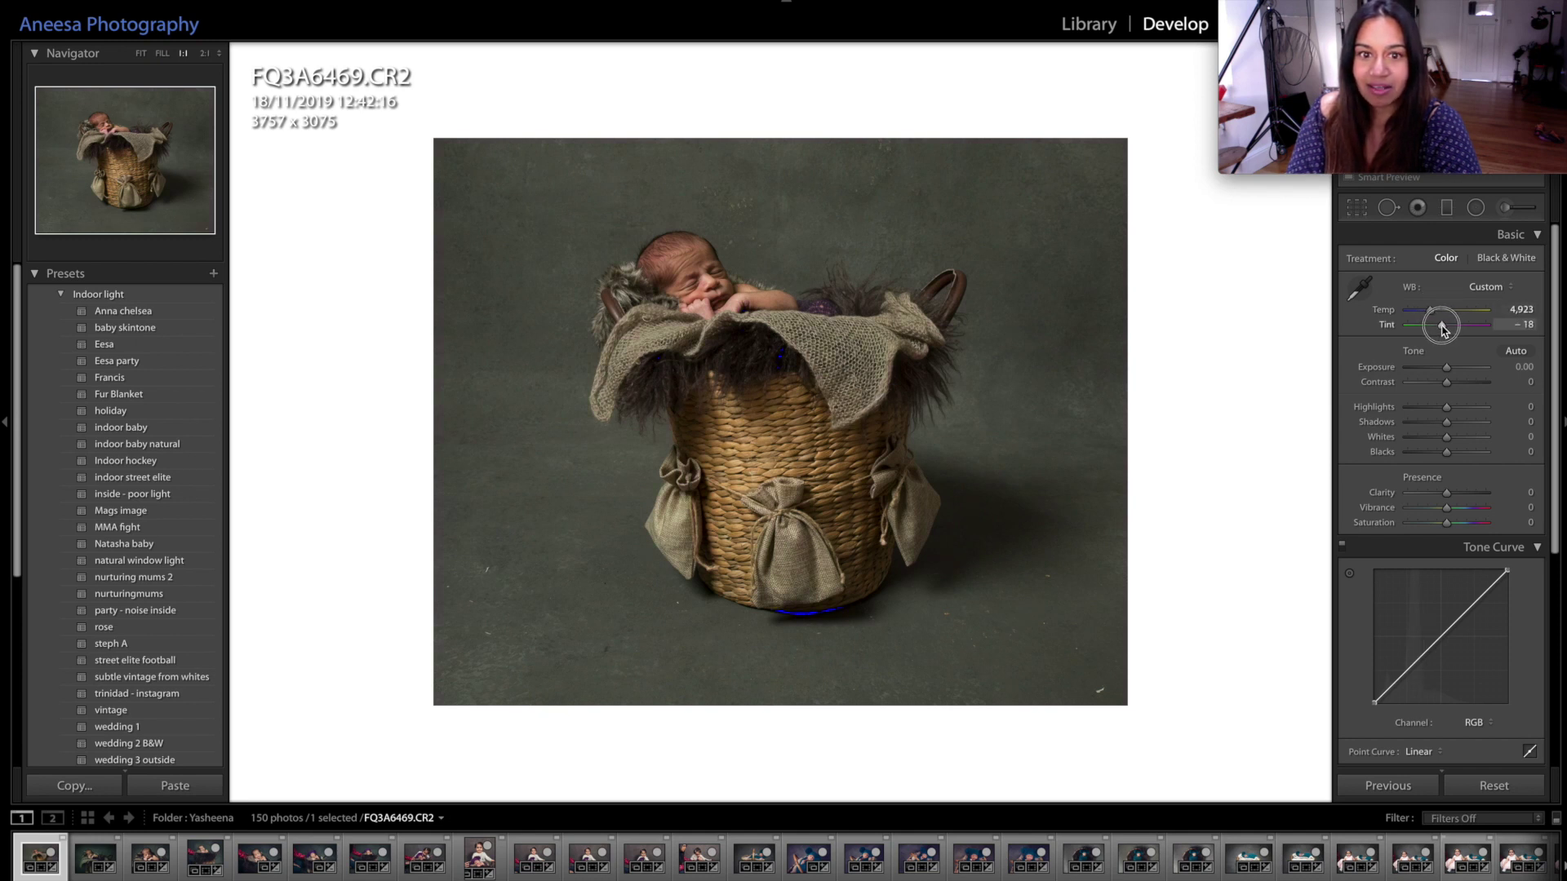
drag(1442, 329, 1432, 316)
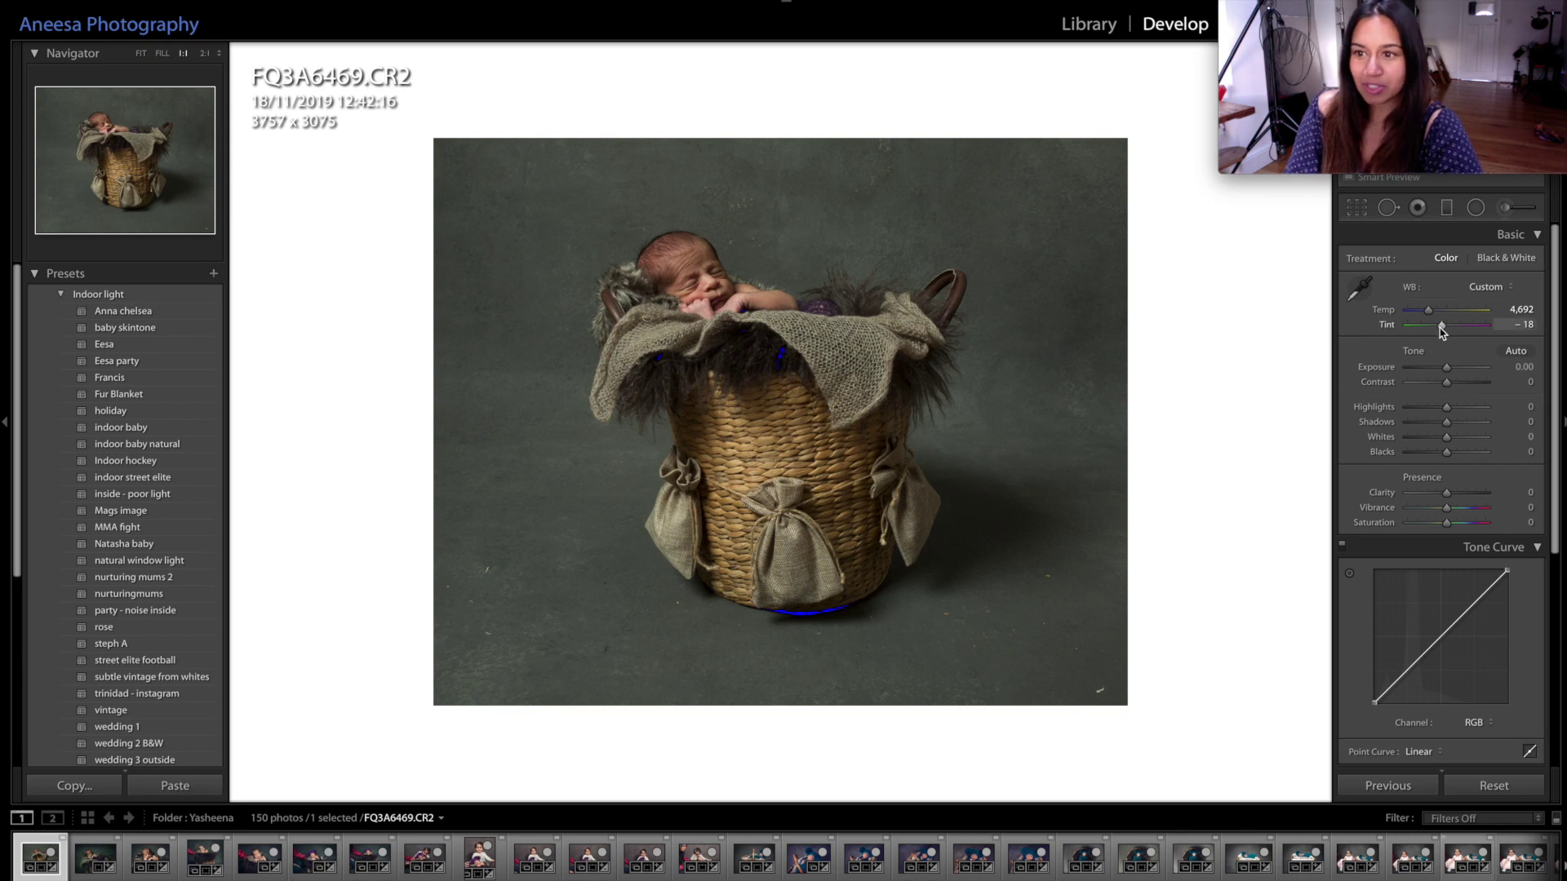
drag(1444, 330, 1443, 328)
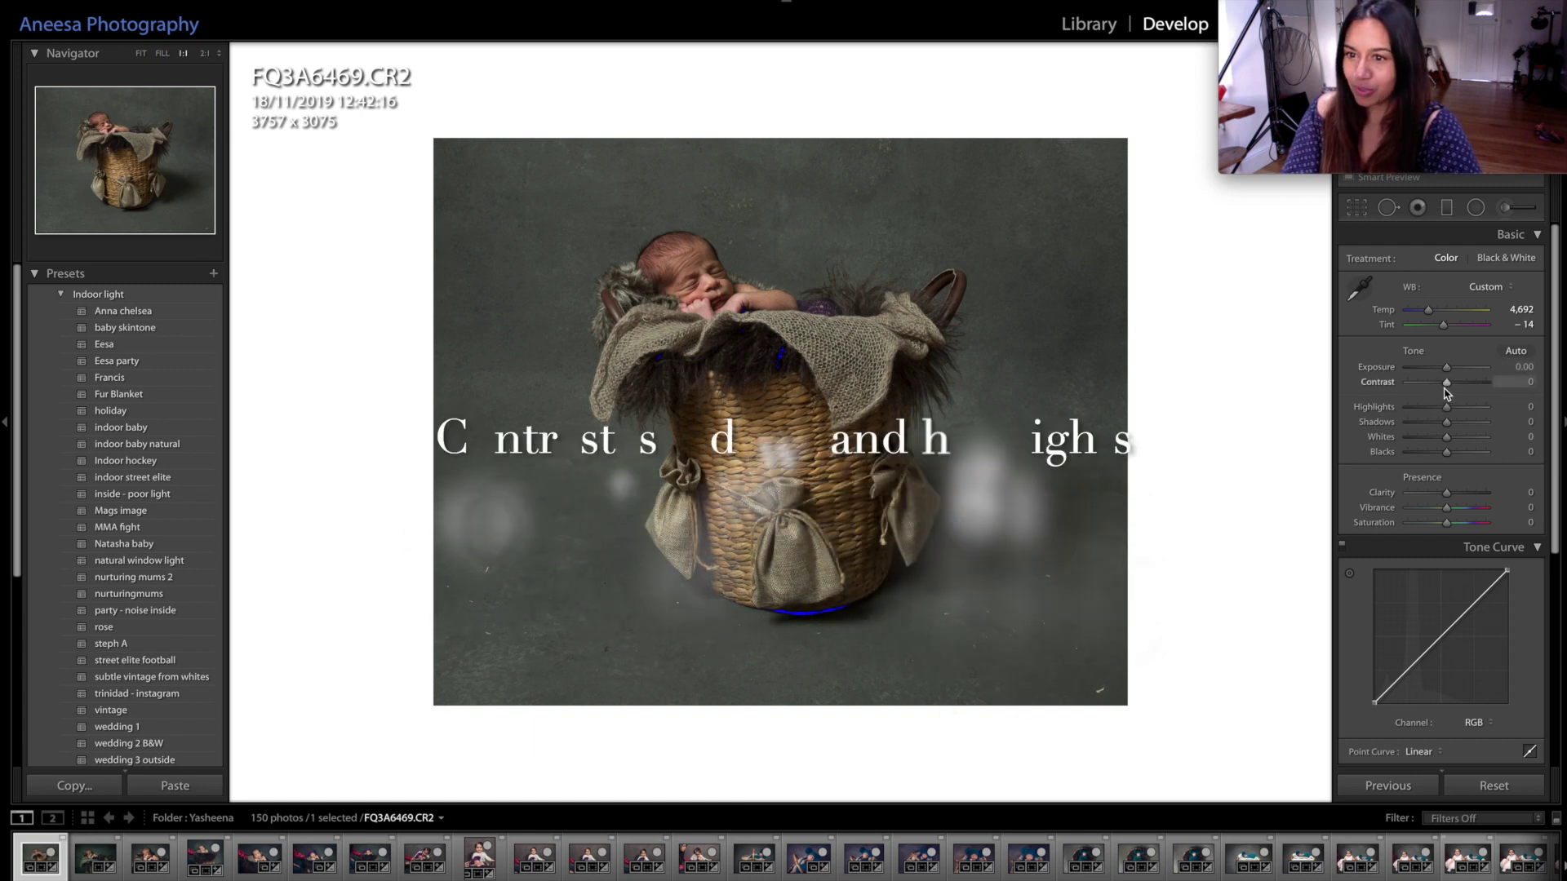
Adjust the photo's tone with Contrast +9, Highlights -10, Shadows -19 and Blacks +19
drag(1448, 389, 1450, 387)
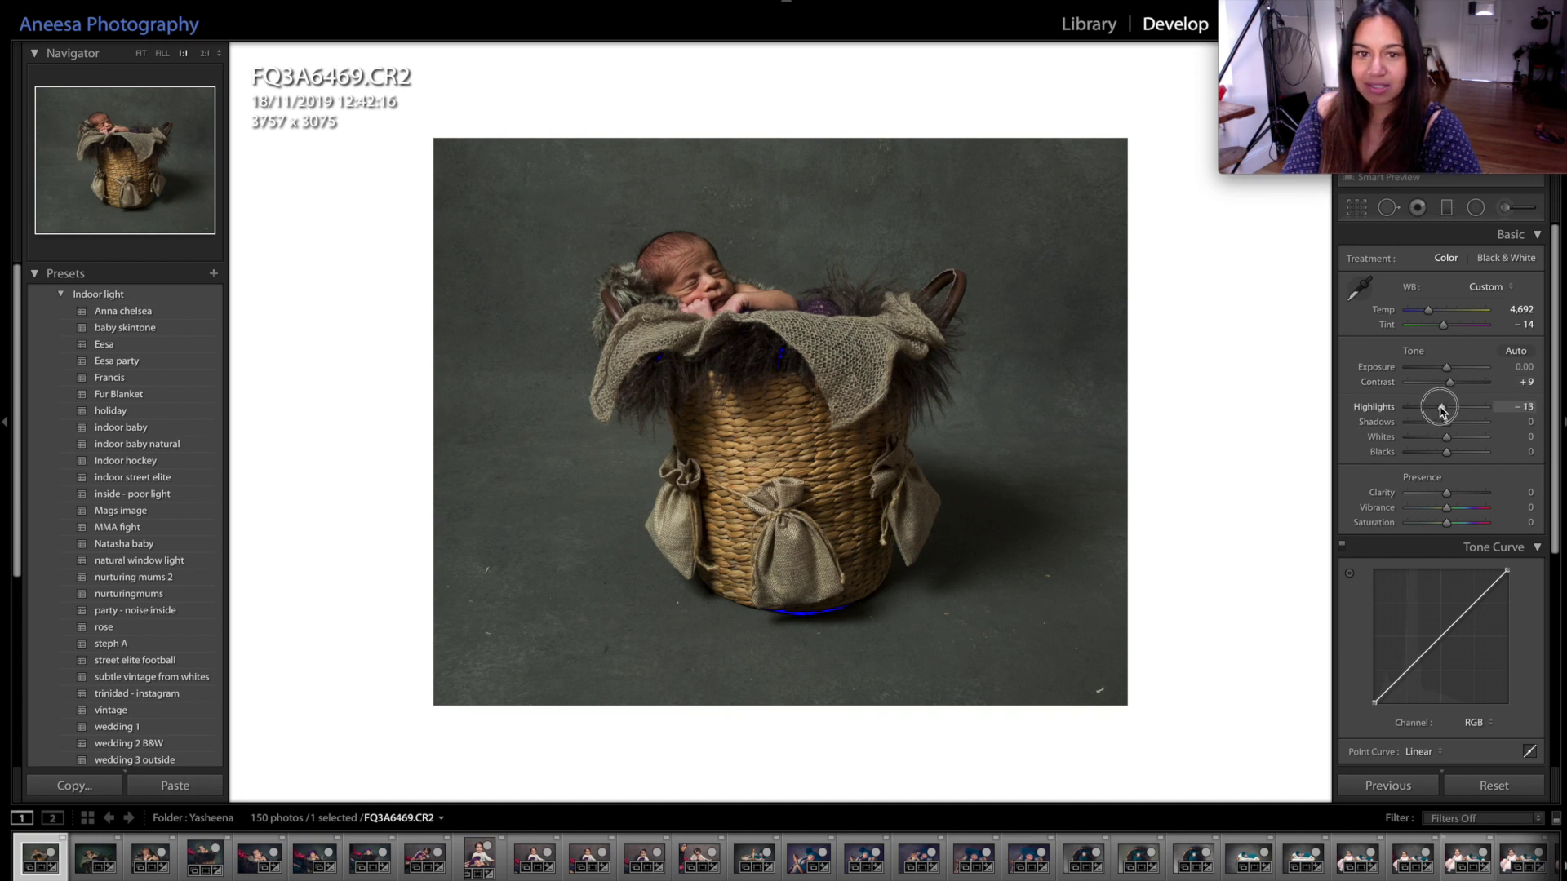
drag(1441, 410, 1438, 426)
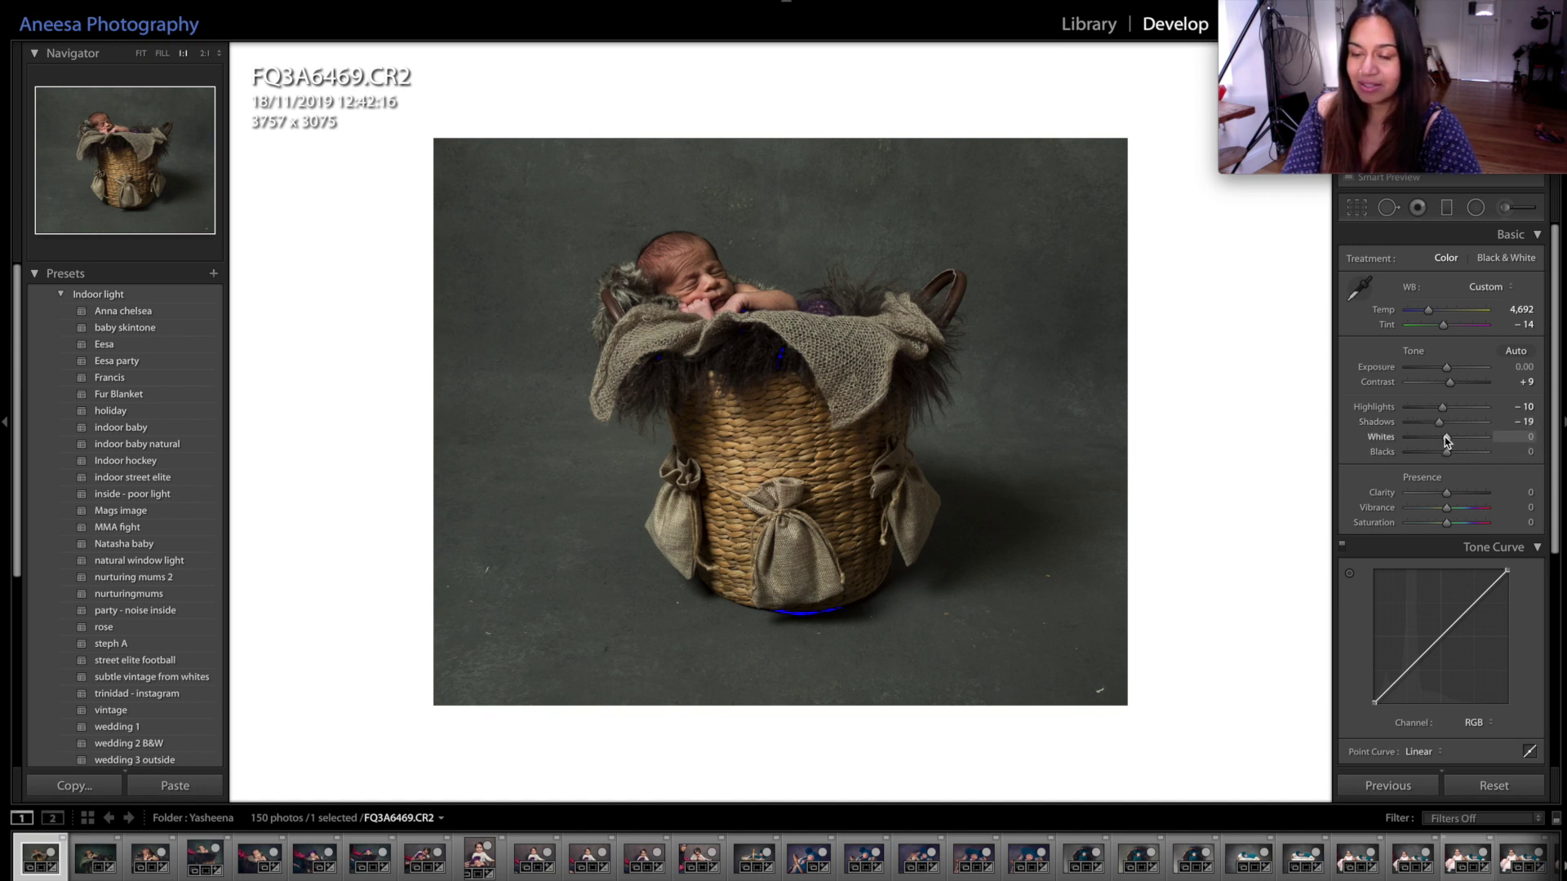
drag(1447, 454, 1457, 454)
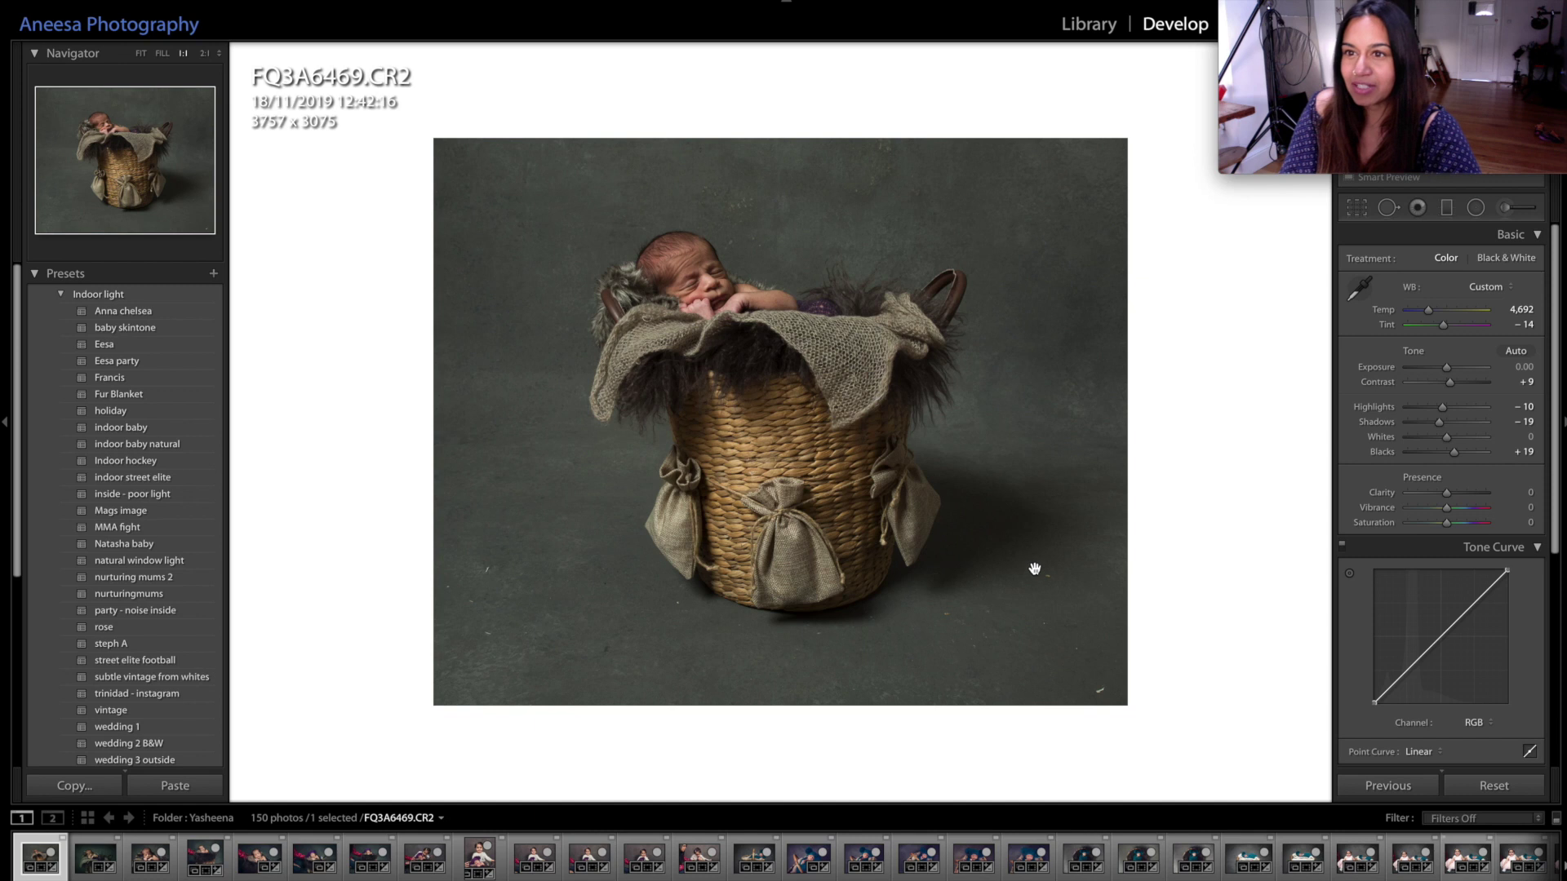
Remove the specks on the floor at the photo's lower left using Spot Removal in Clone mode at size 63, repositioning sources onto clean backdrop
click(1387, 209)
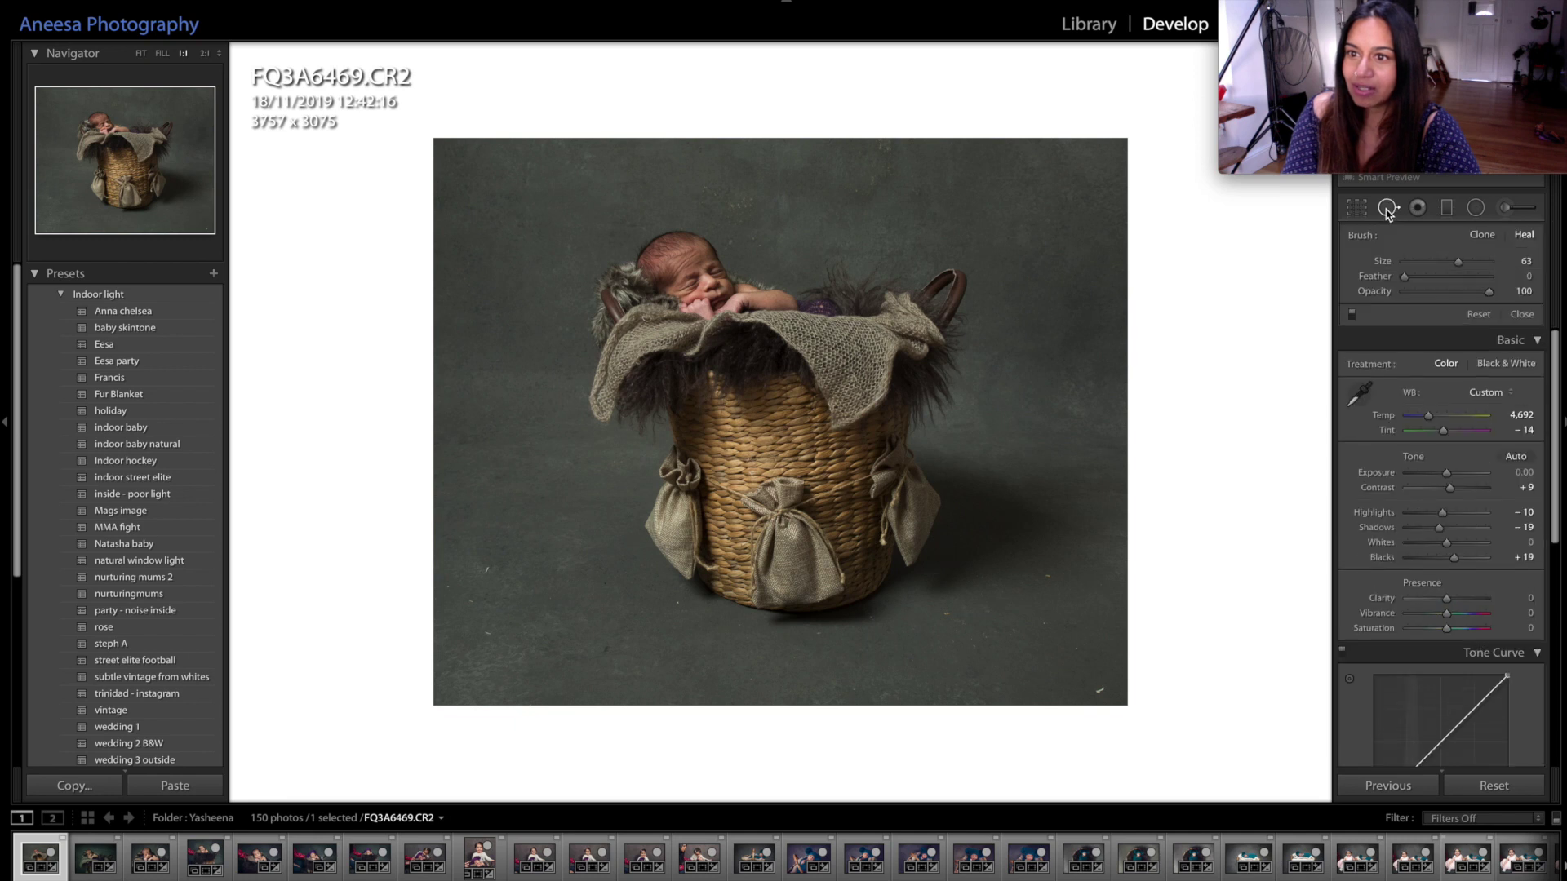
click(487, 569)
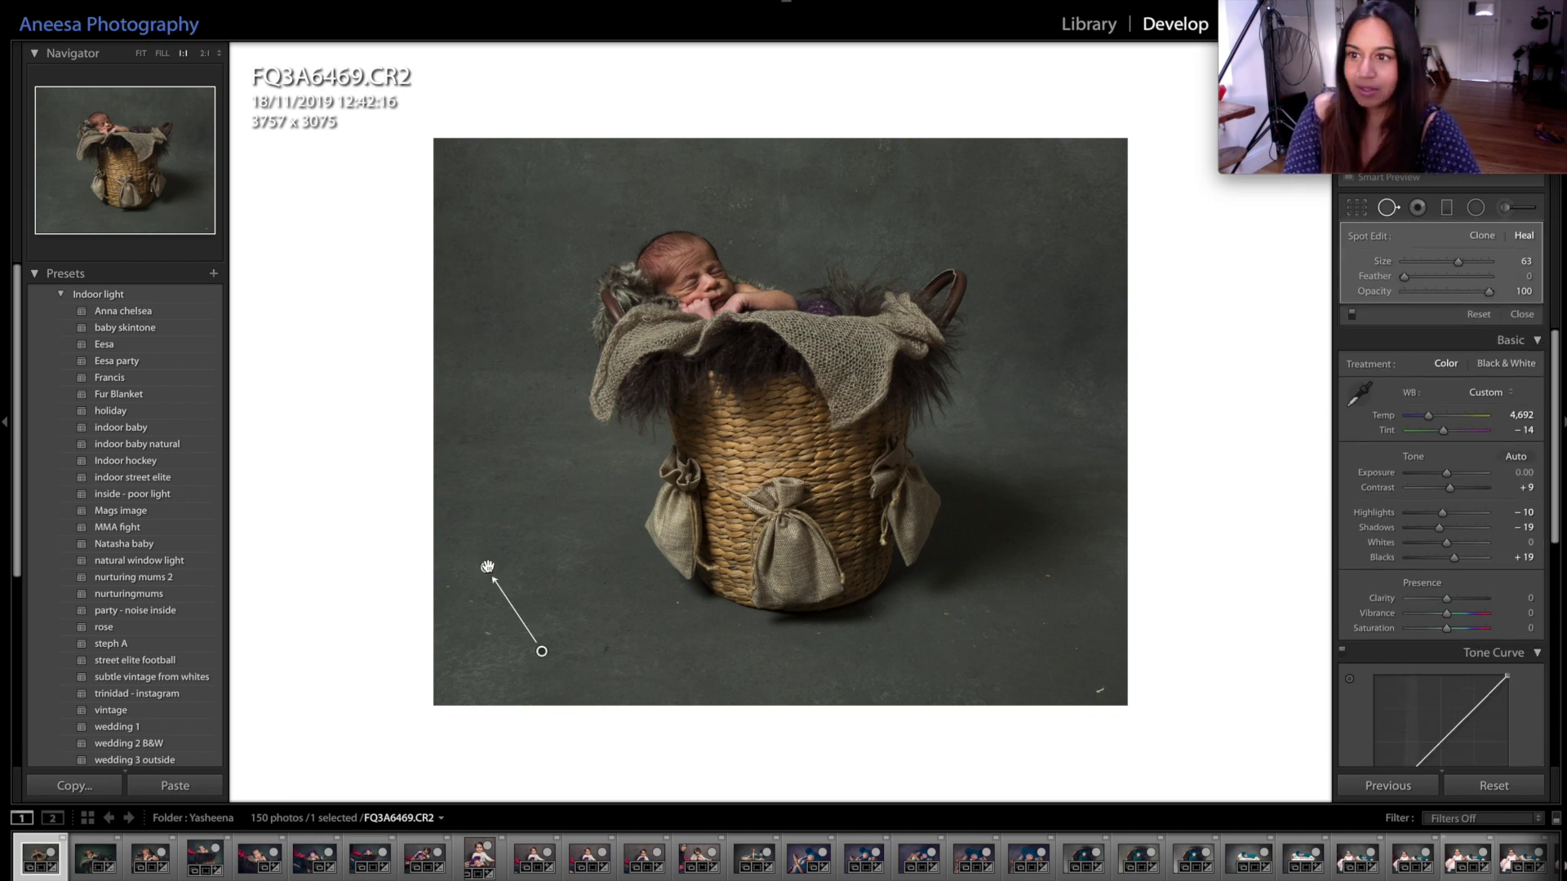
key(shift+t)
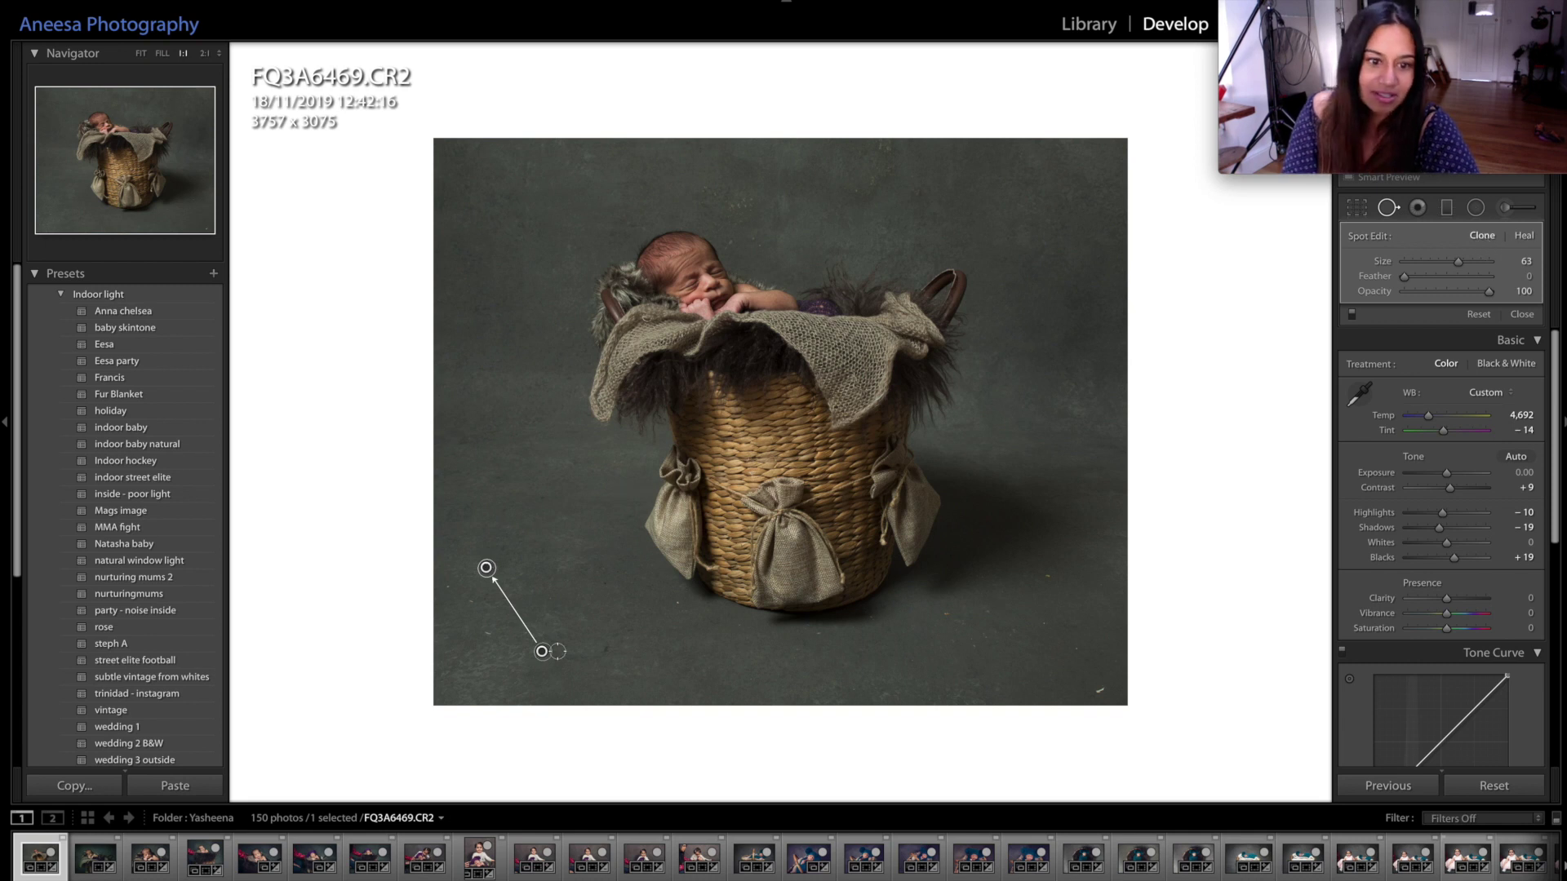
mouse_move(542, 651)
mouse_down()
mouse_move(560, 619)
mouse_move(527, 532)
mouse_up()
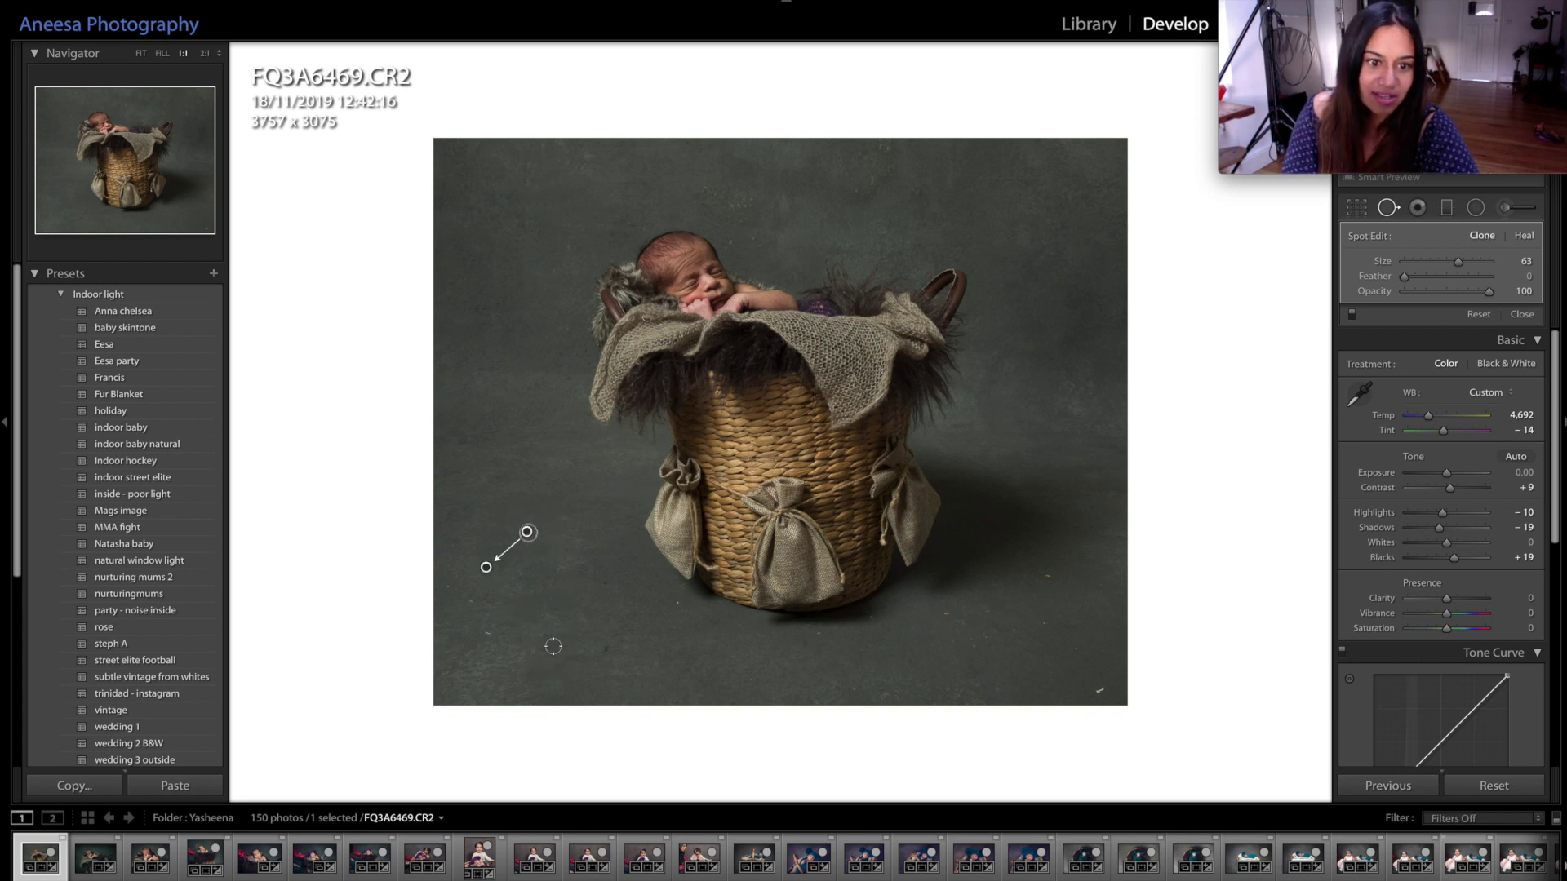
click(471, 598)
drag(559, 514, 490, 633)
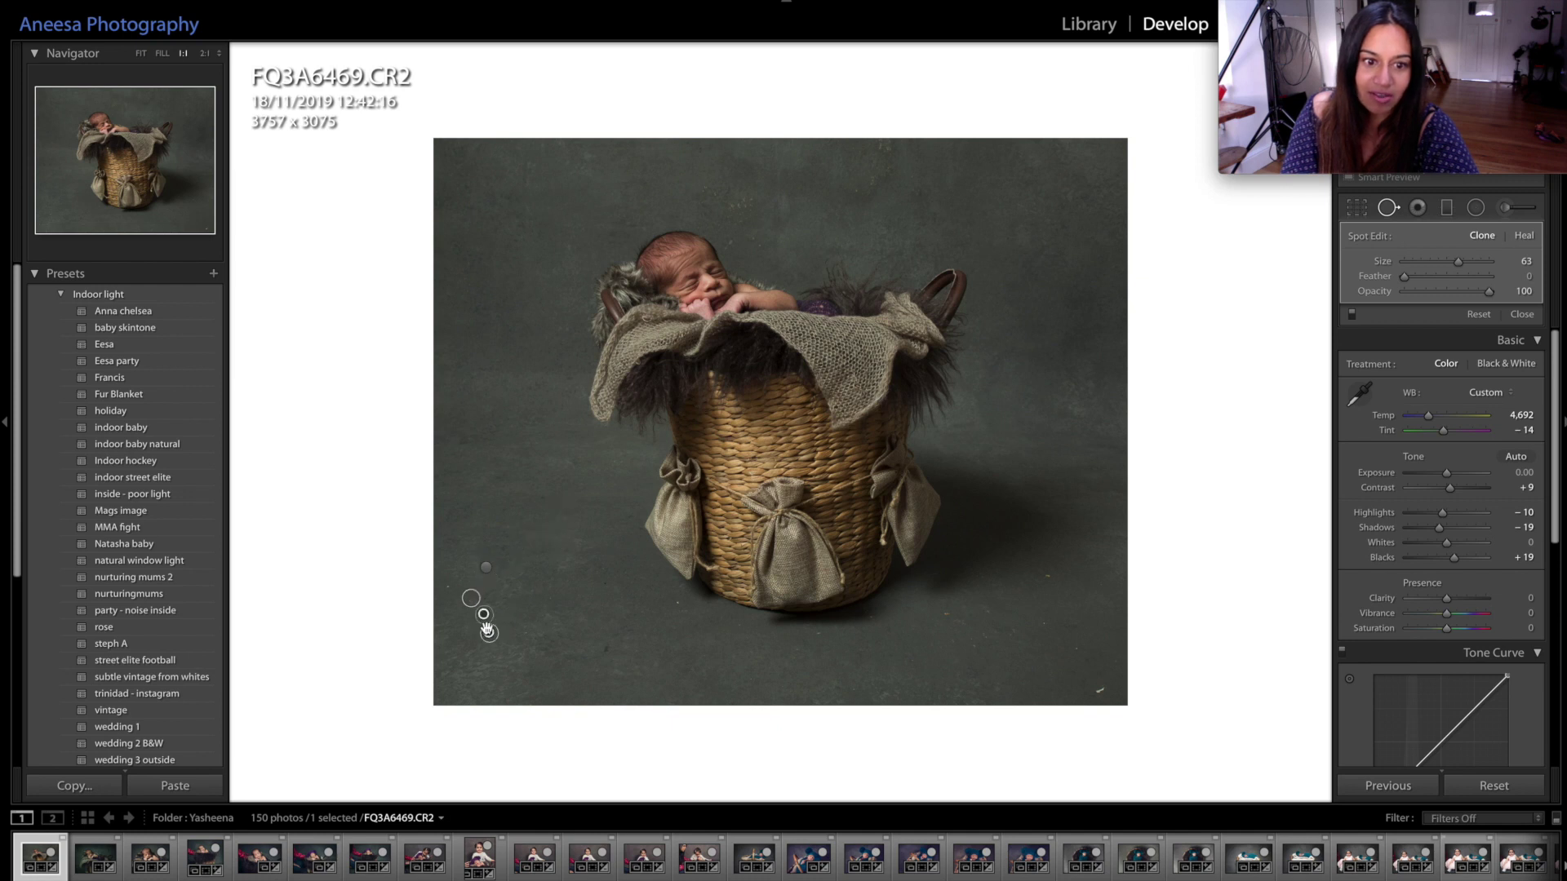
click(448, 590)
click(448, 604)
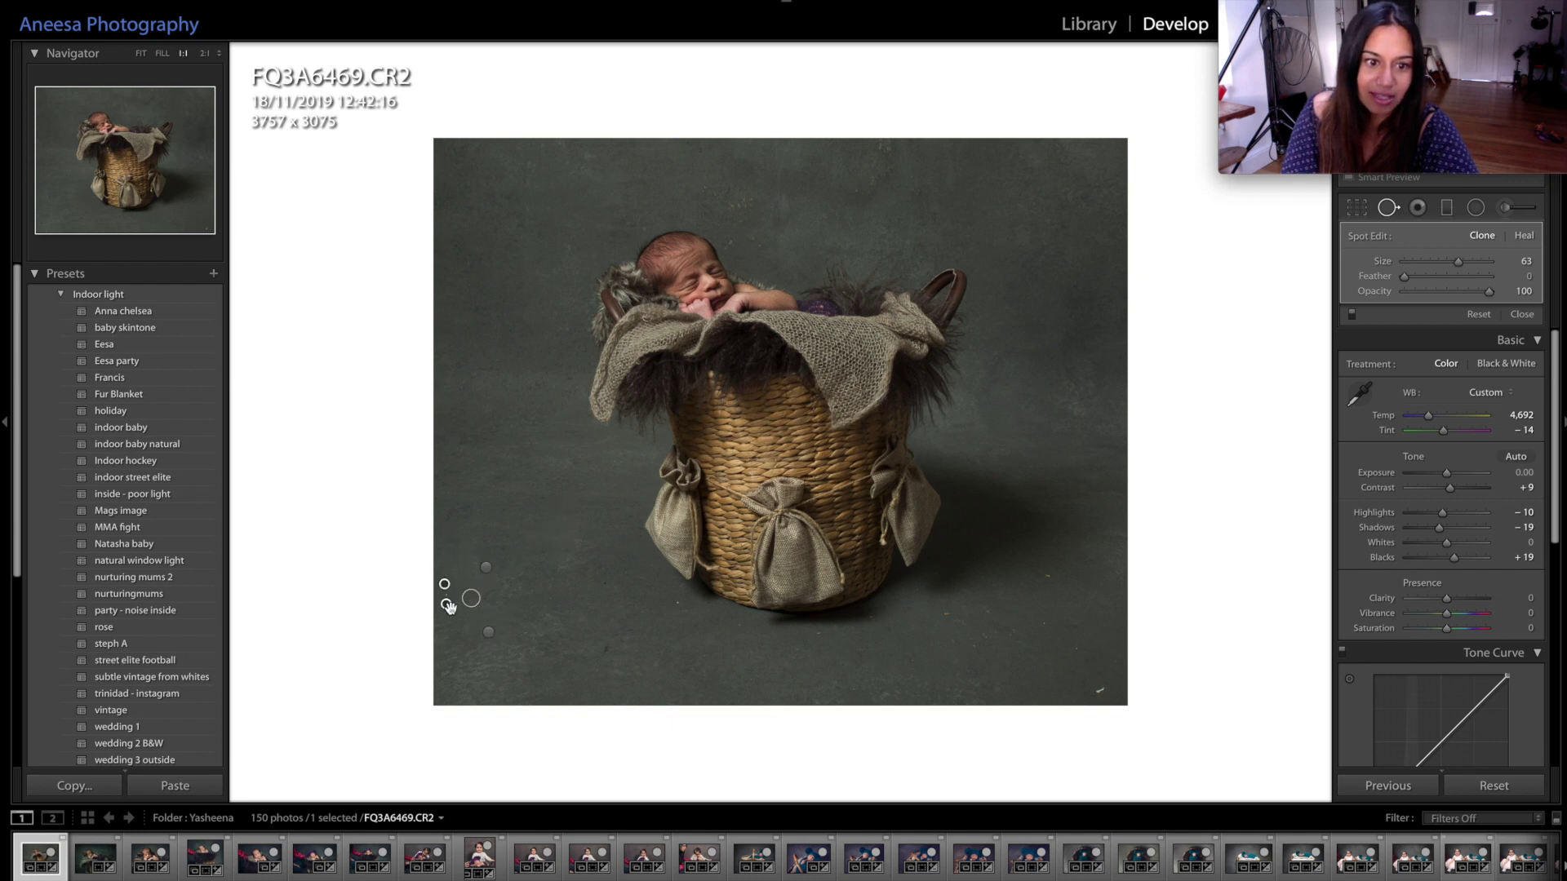
drag(465, 534, 460, 540)
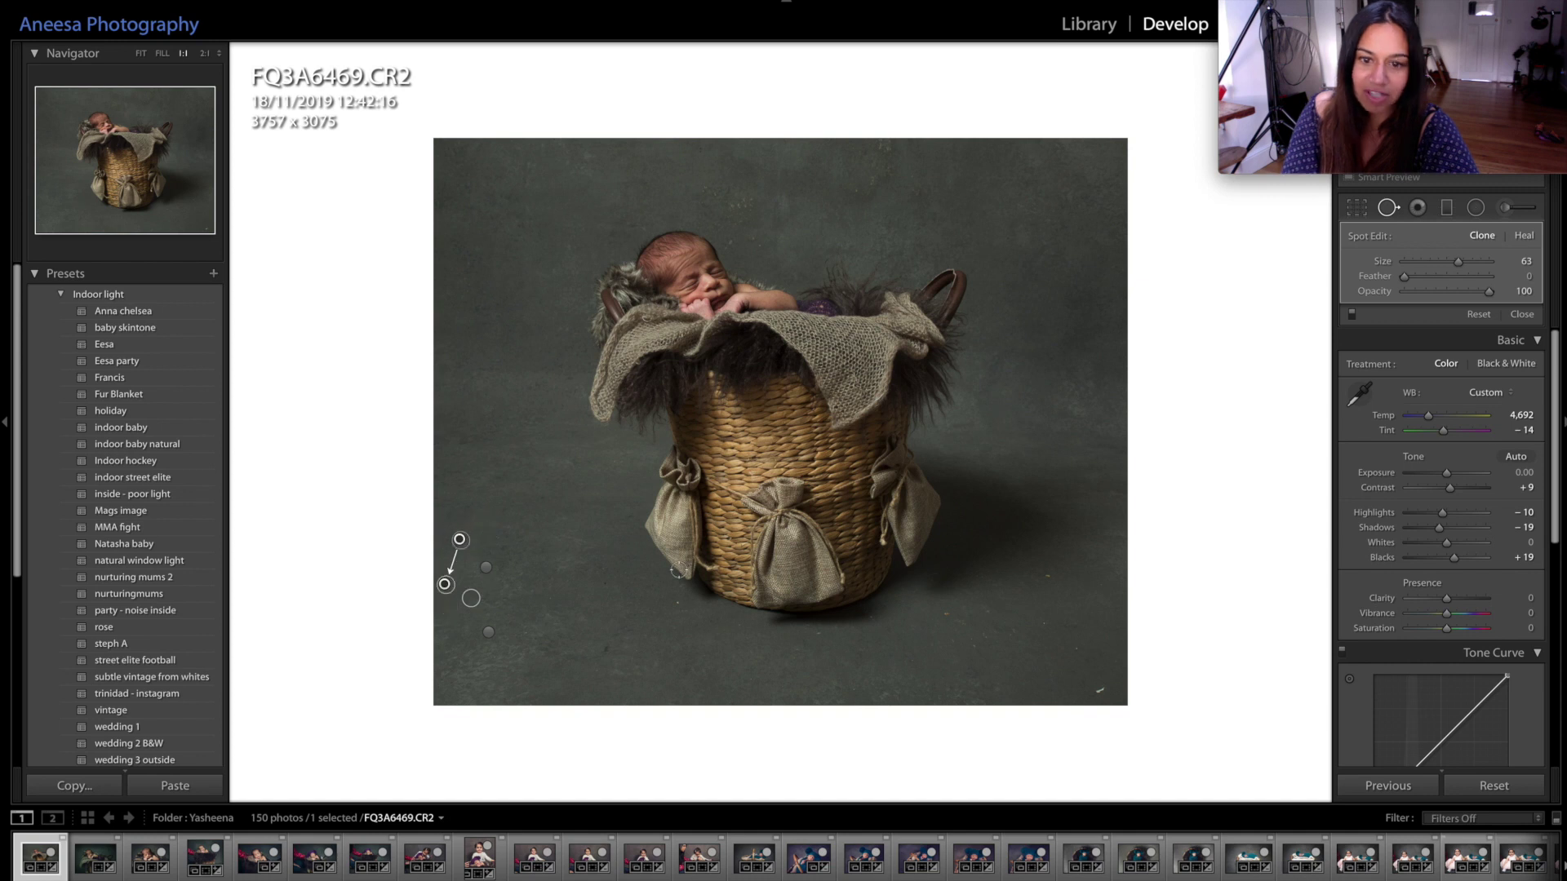
Clone out the remaining floor specks around the basket's base and across the photo's lower right, including the white mark in the corner
click(674, 602)
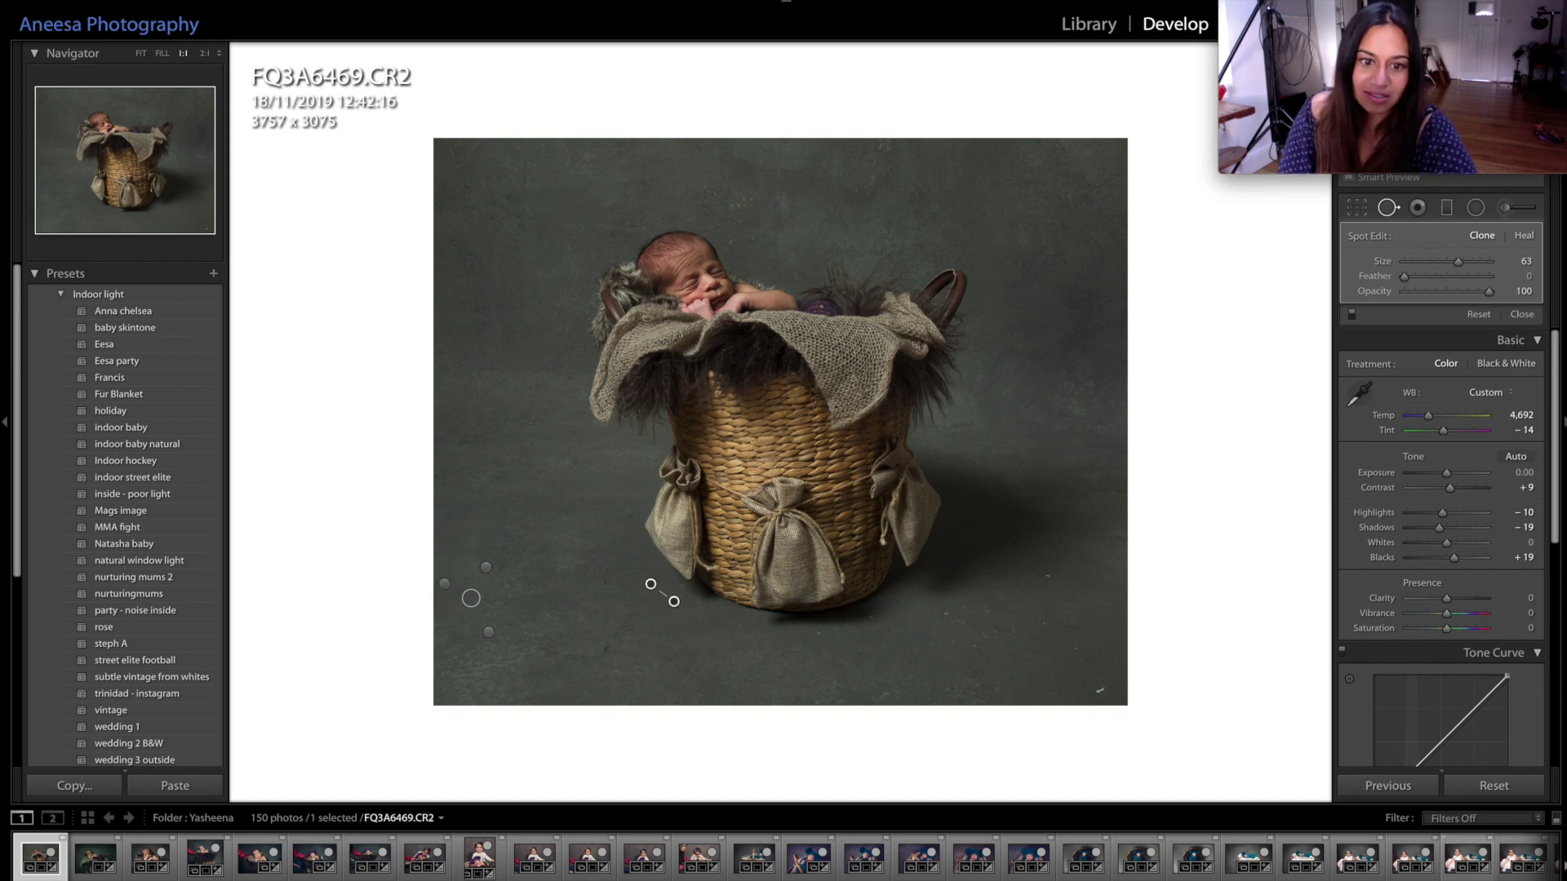
click(605, 651)
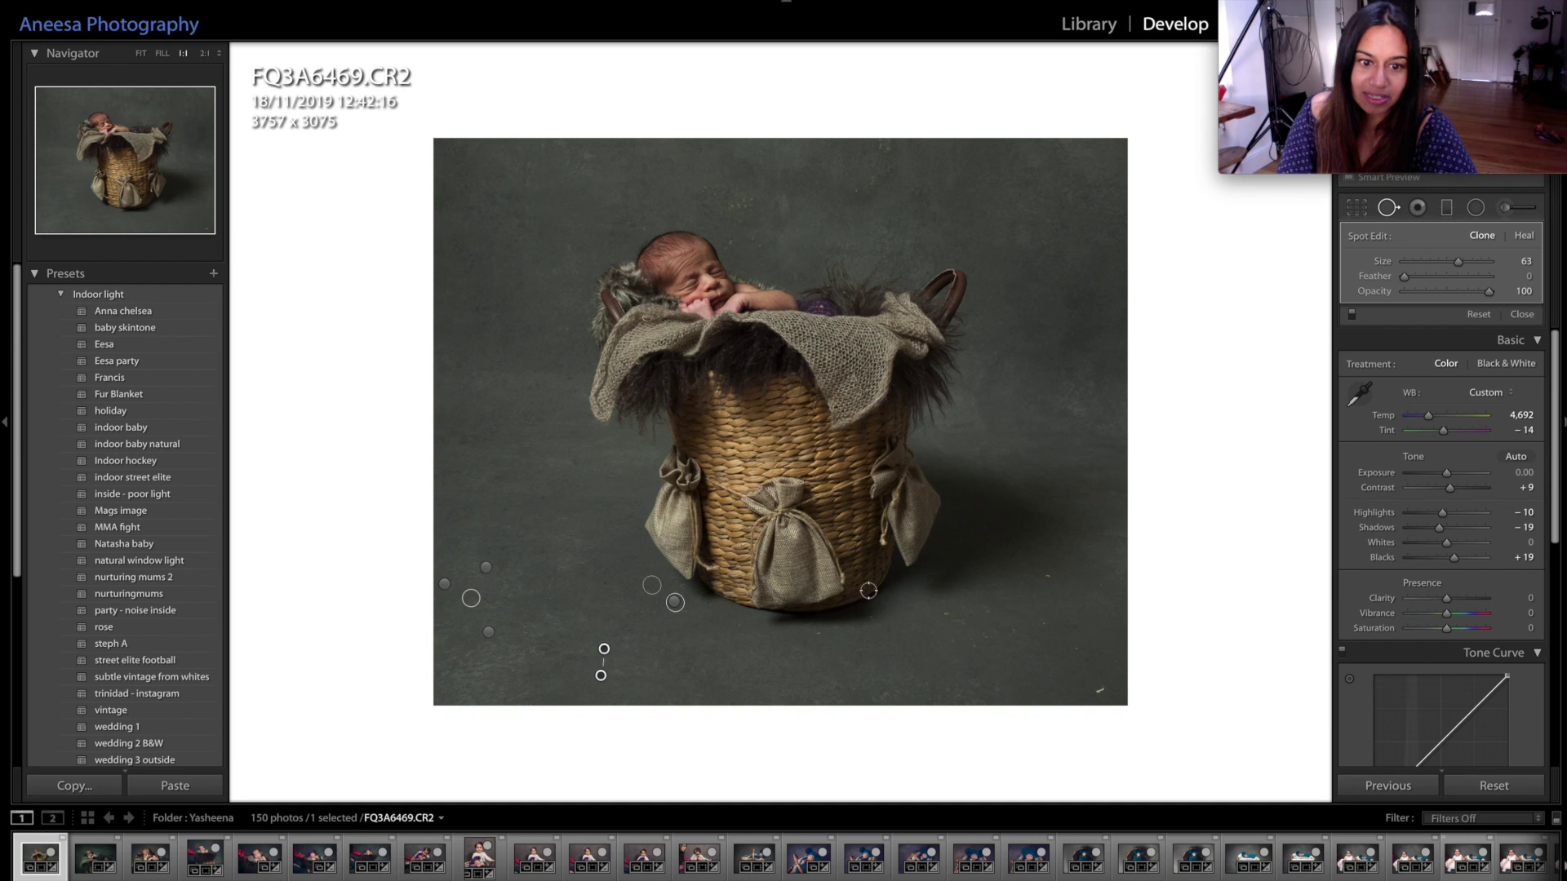
click(951, 614)
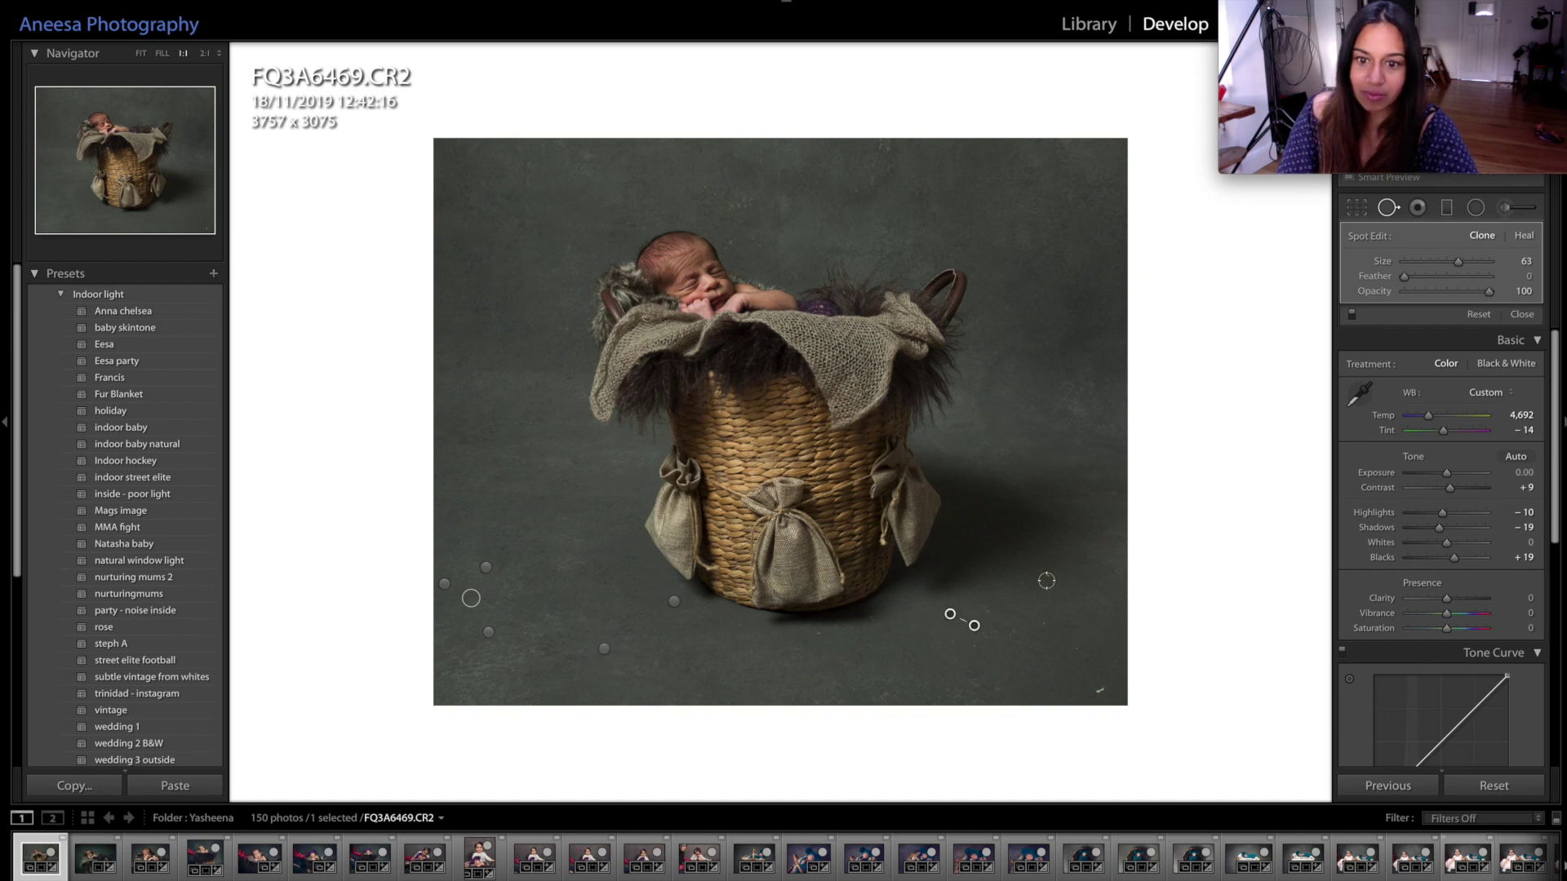
click(1045, 576)
click(1098, 690)
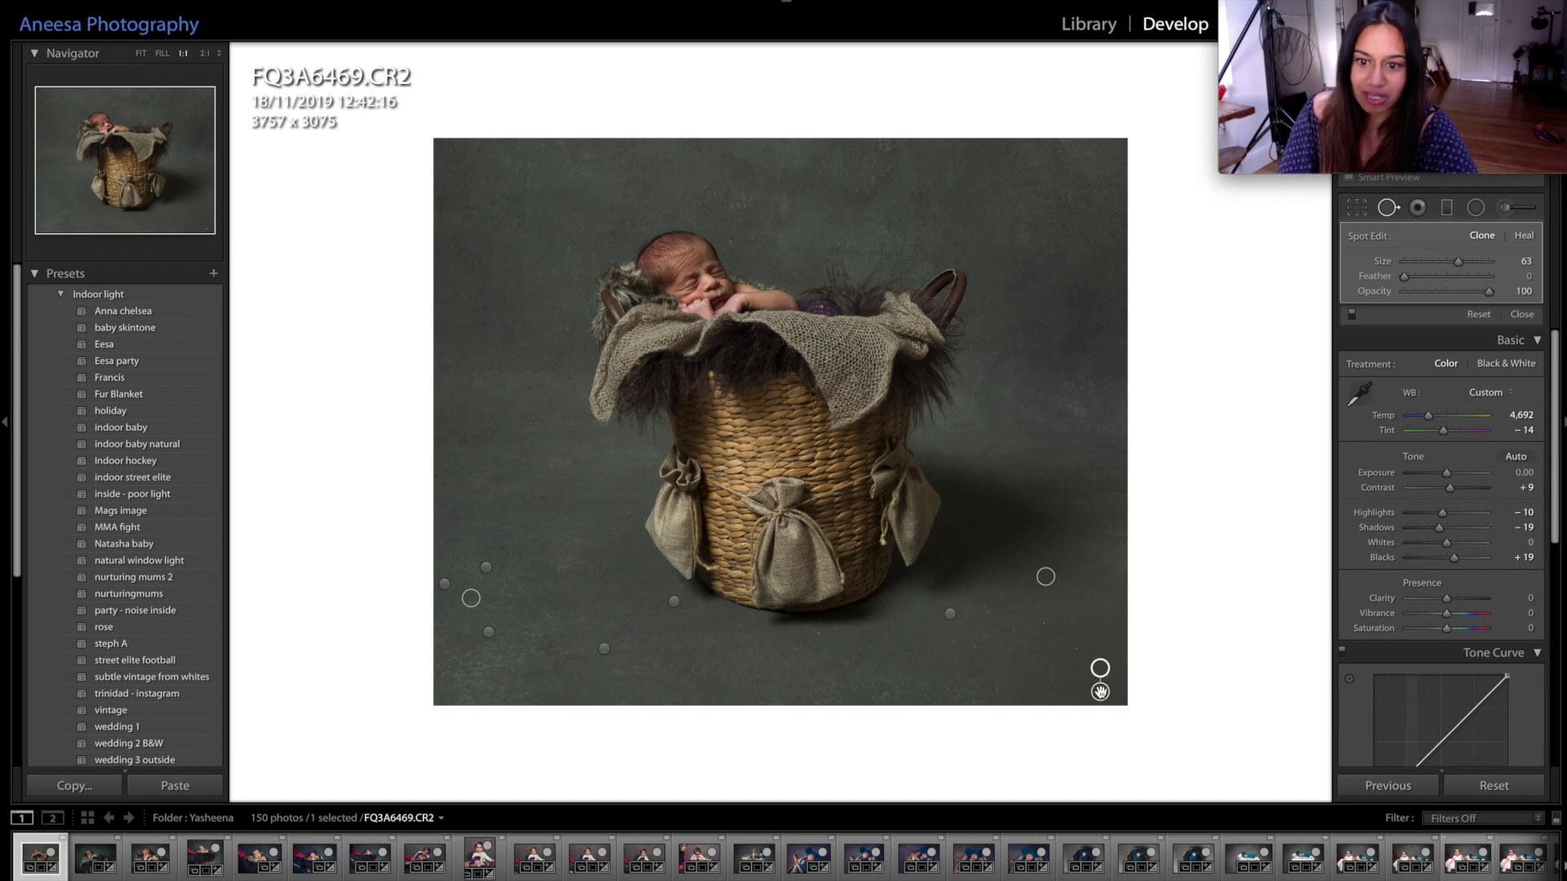
click(1045, 619)
click(819, 633)
click(874, 620)
click(977, 643)
Clone out the marks on the backdrop above the baby and basket, and finish the spot removal
click(858, 191)
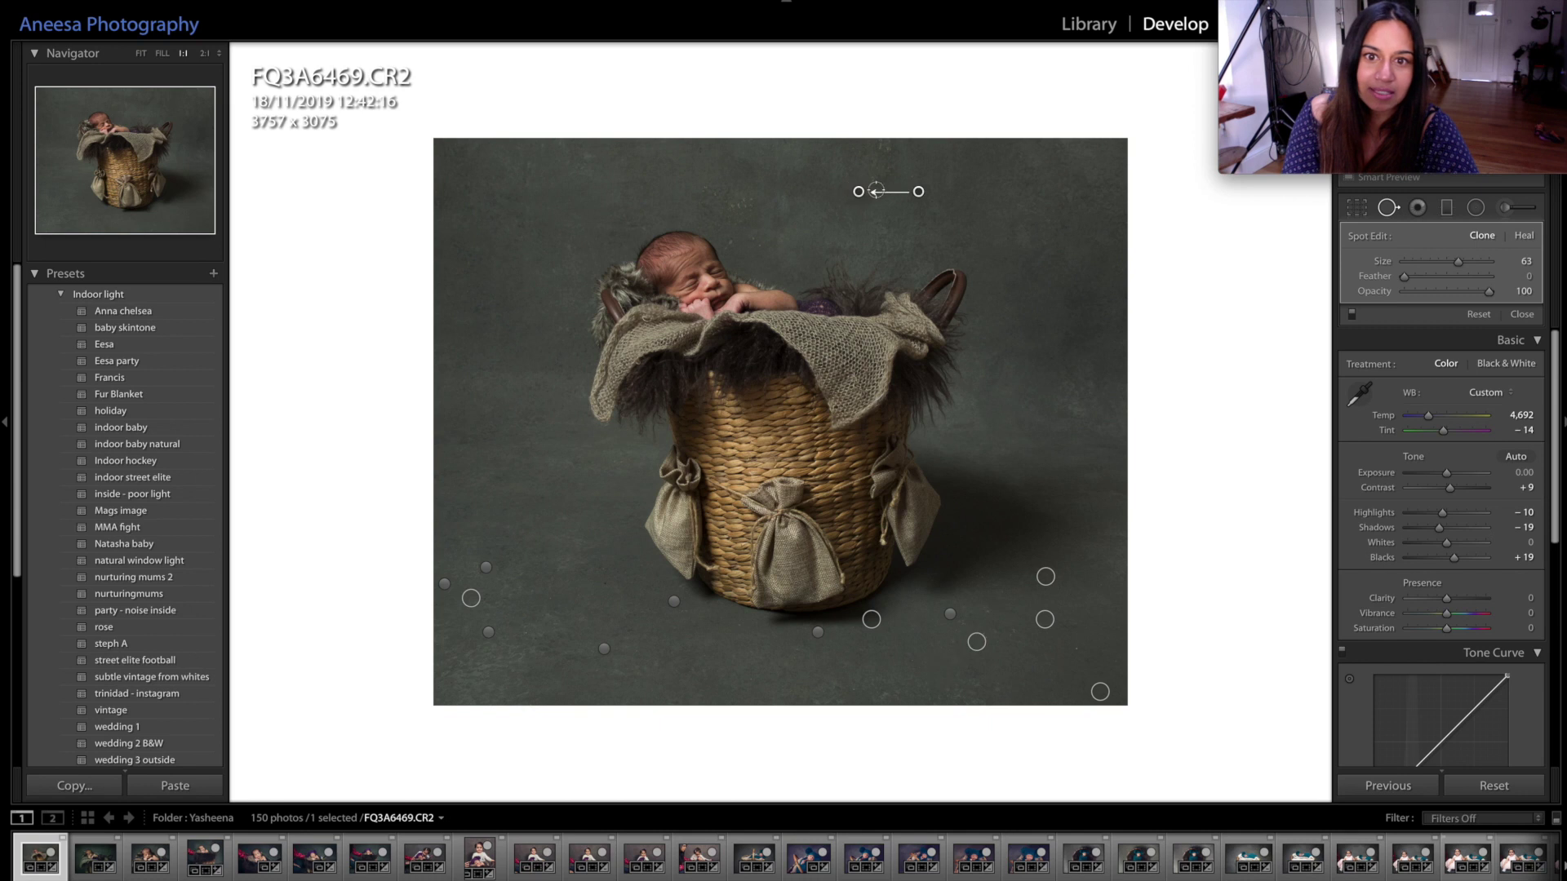
click(738, 205)
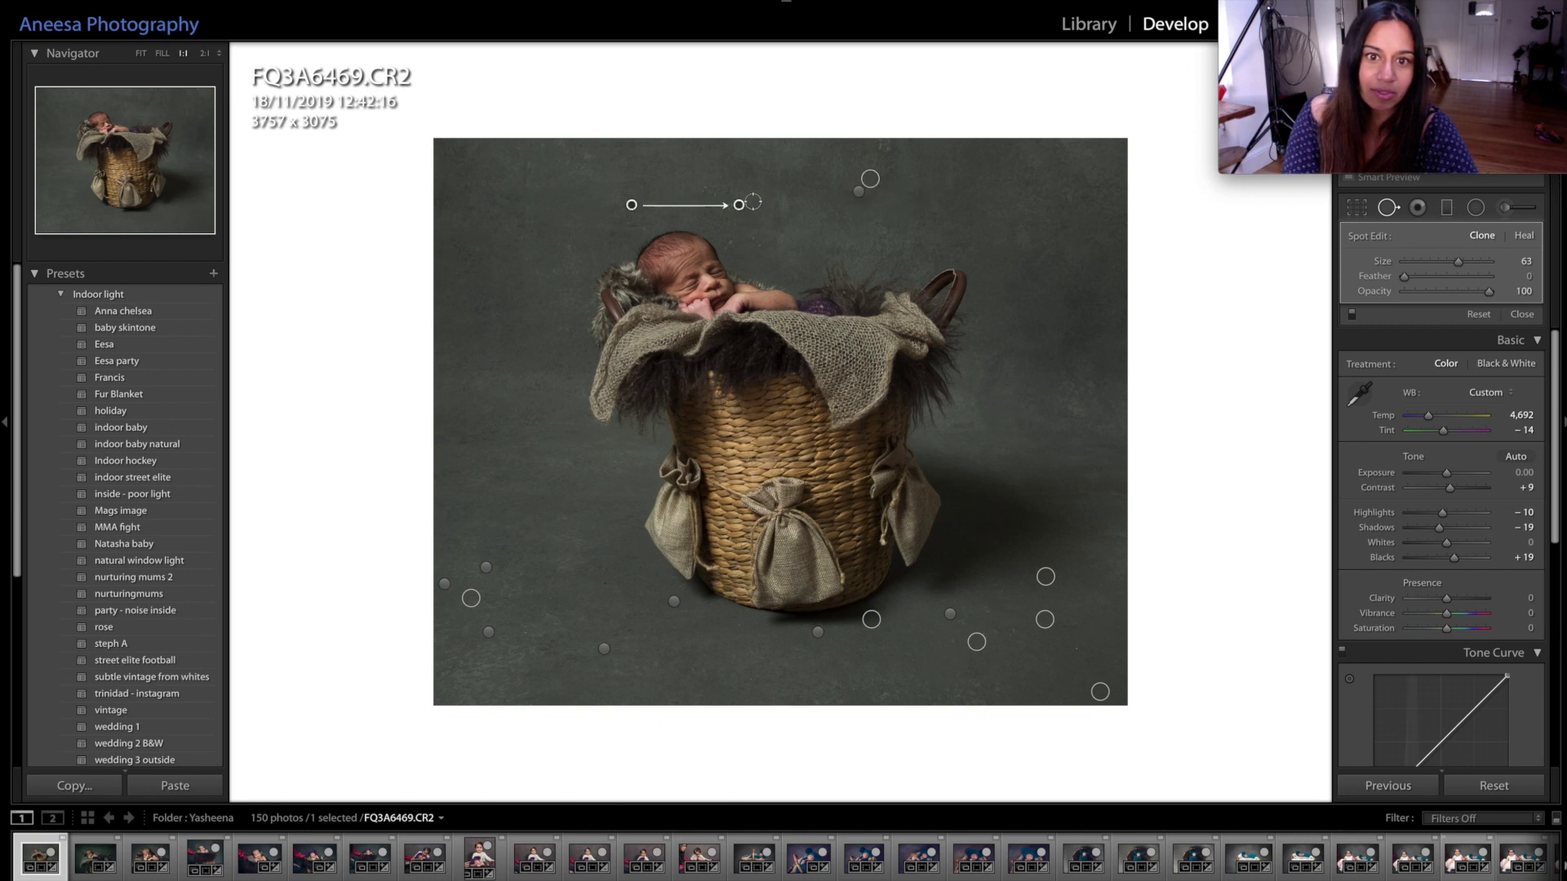
click(705, 186)
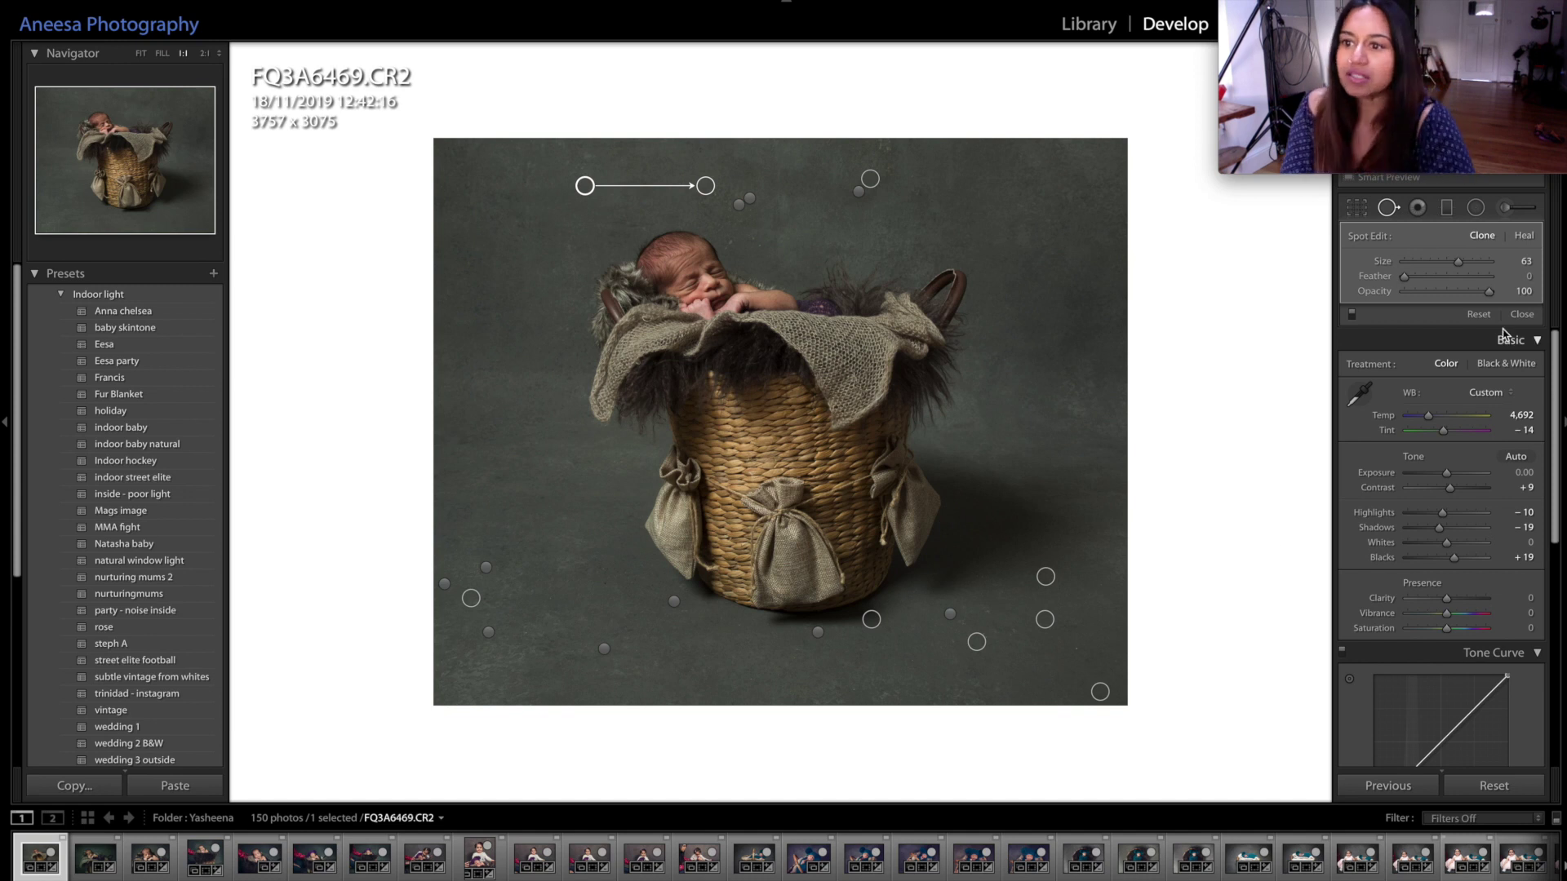
click(1528, 318)
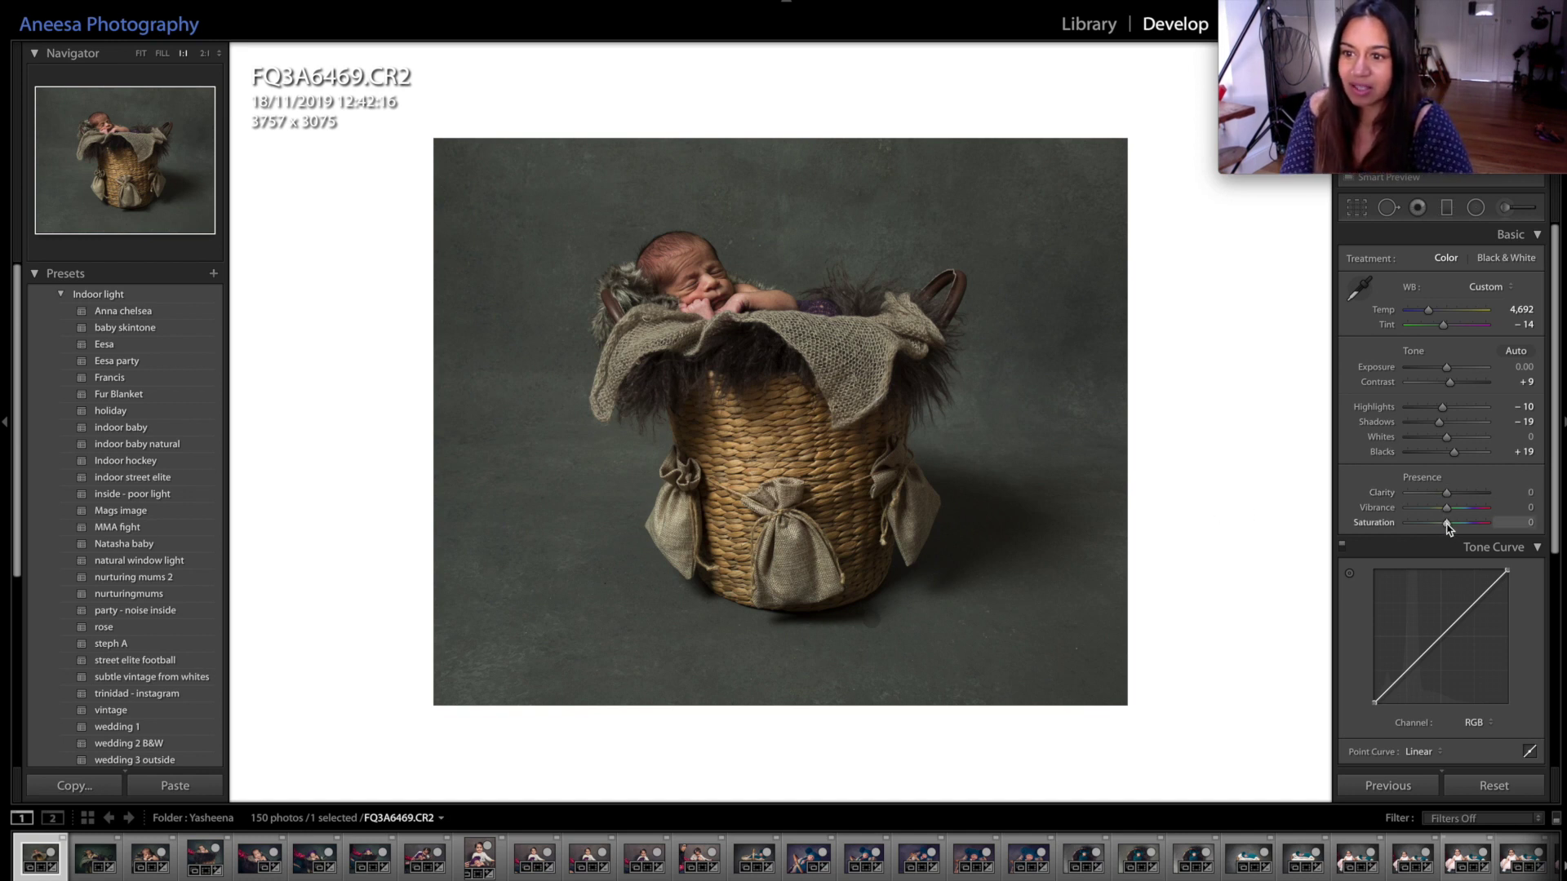
Set the photo's Vibrance to +21 and Saturation to -15
mouse_move(1446, 508)
mouse_down()
mouse_move(1456, 516)
mouse_move(1436, 525)
mouse_up()
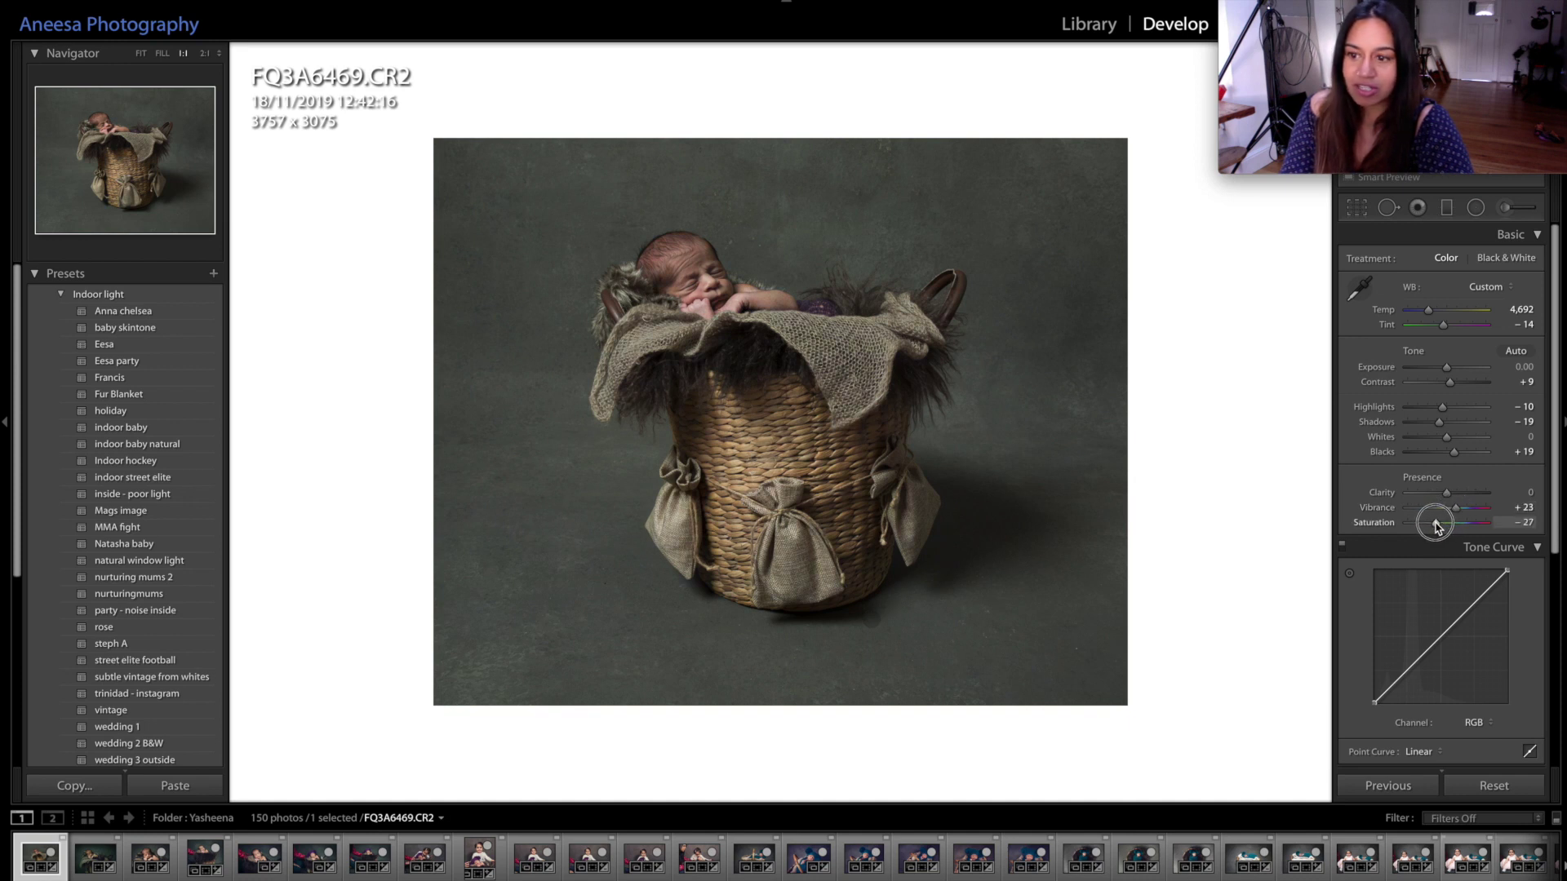
mouse_move(1437, 526)
mouse_down()
mouse_move(1392, 524)
mouse_move(1420, 530)
mouse_up()
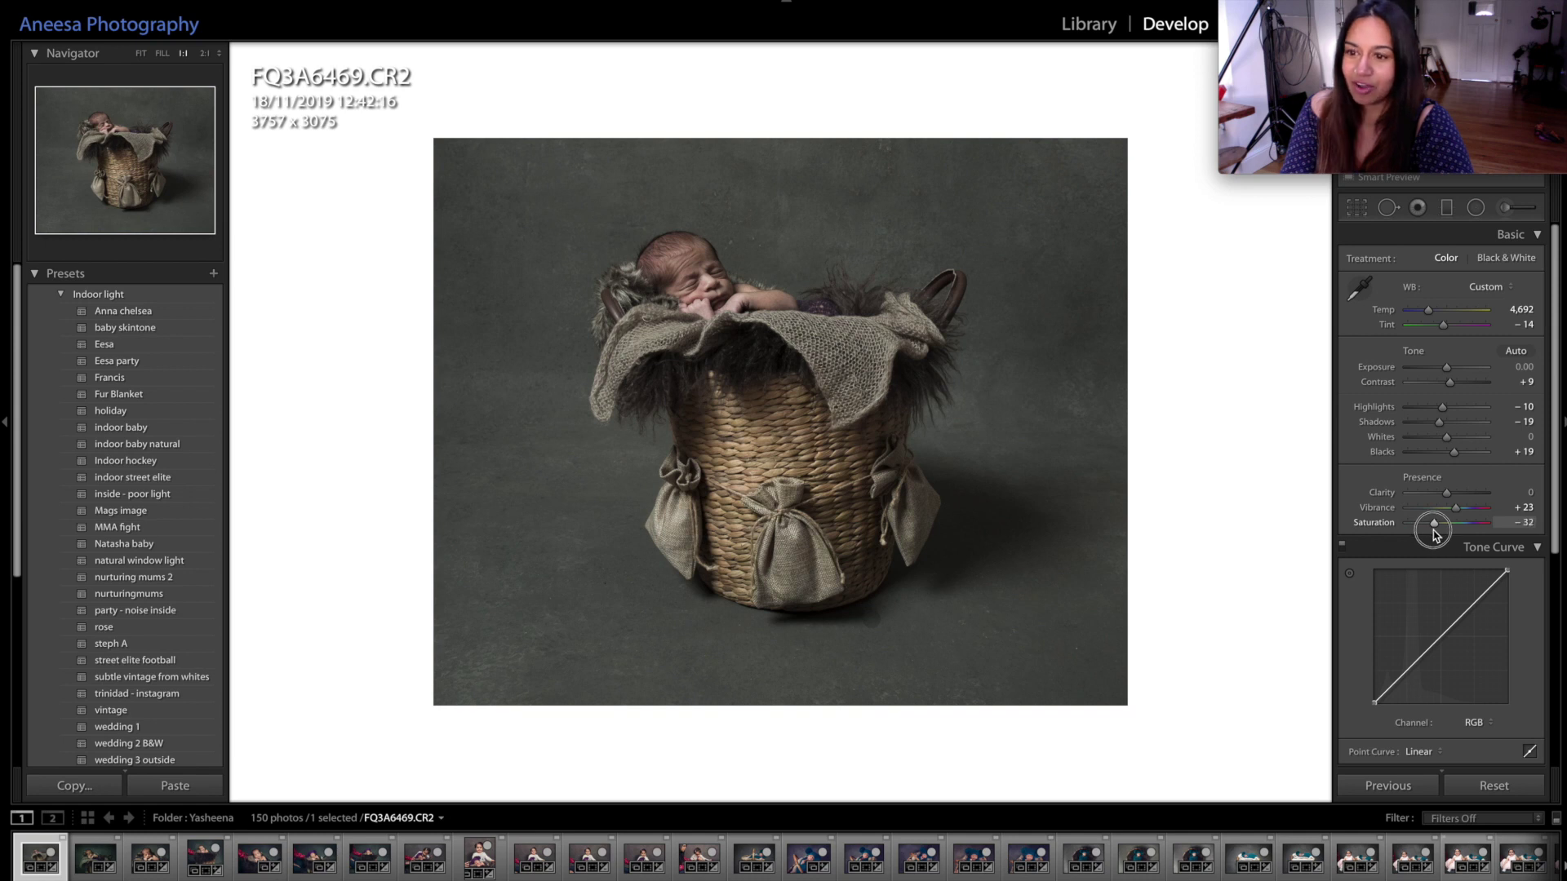
drag(1438, 534, 1443, 535)
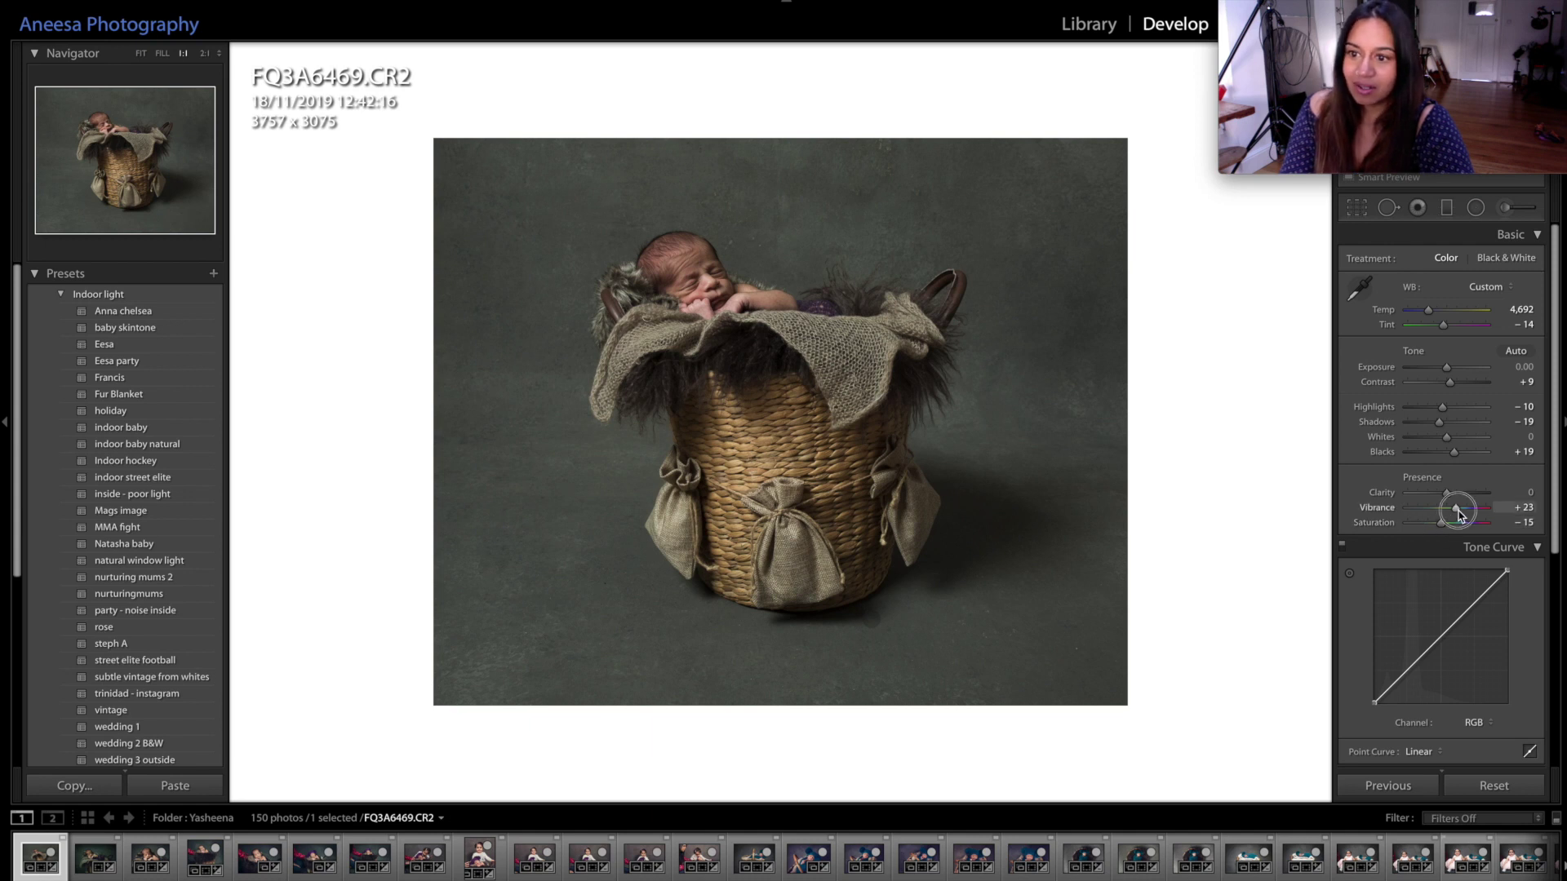
drag(1460, 516, 1455, 510)
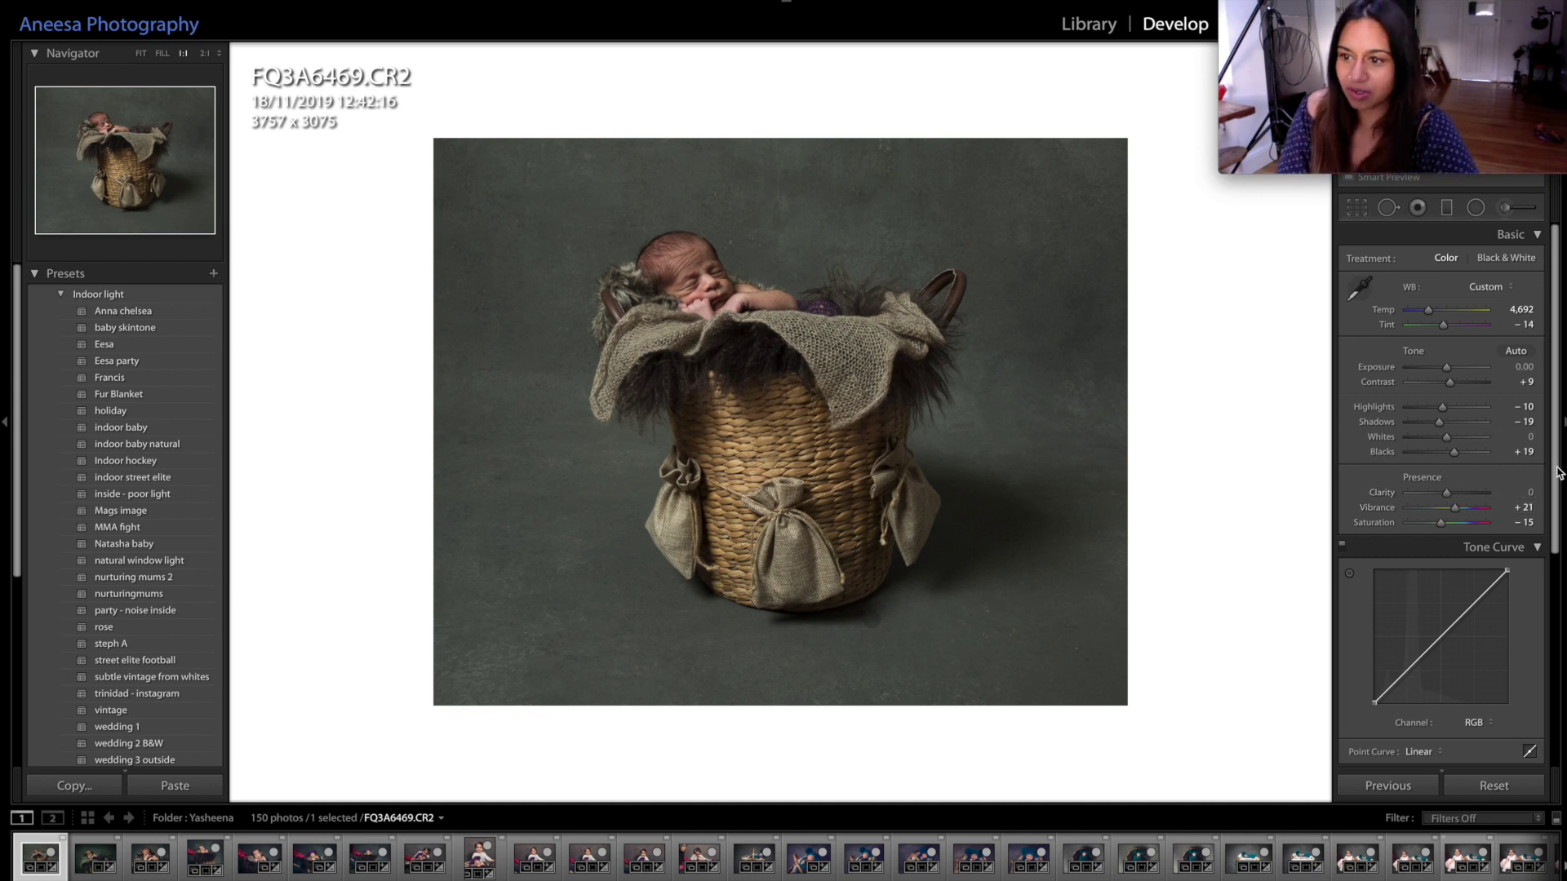
Shape the RGB tone curve into a gentle S by adding a shadow point and a highlight point
drag(1554, 495, 1560, 624)
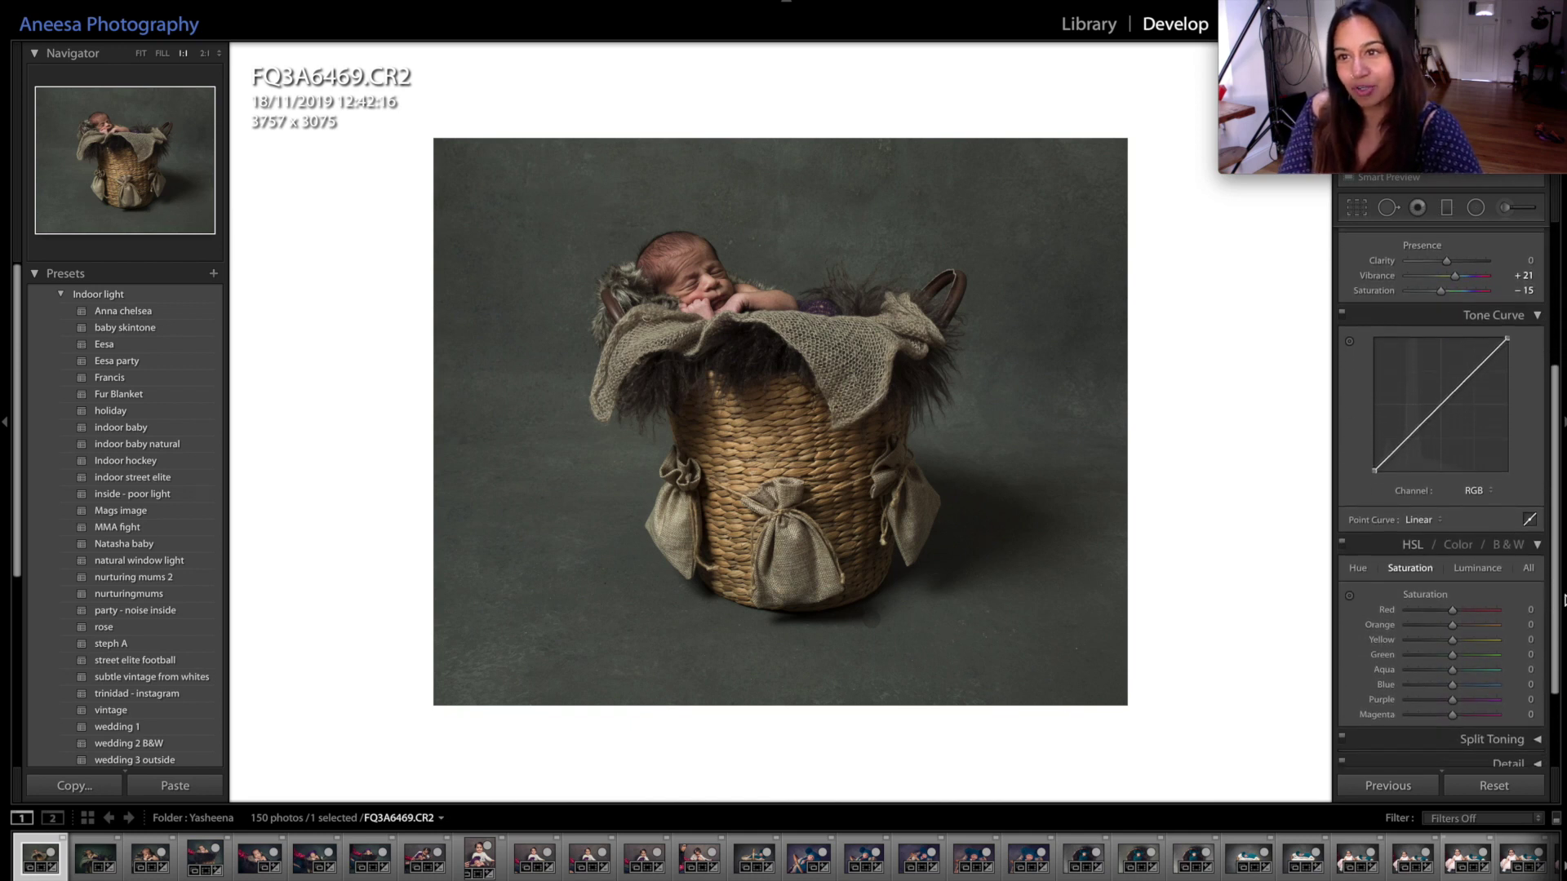
click(1467, 381)
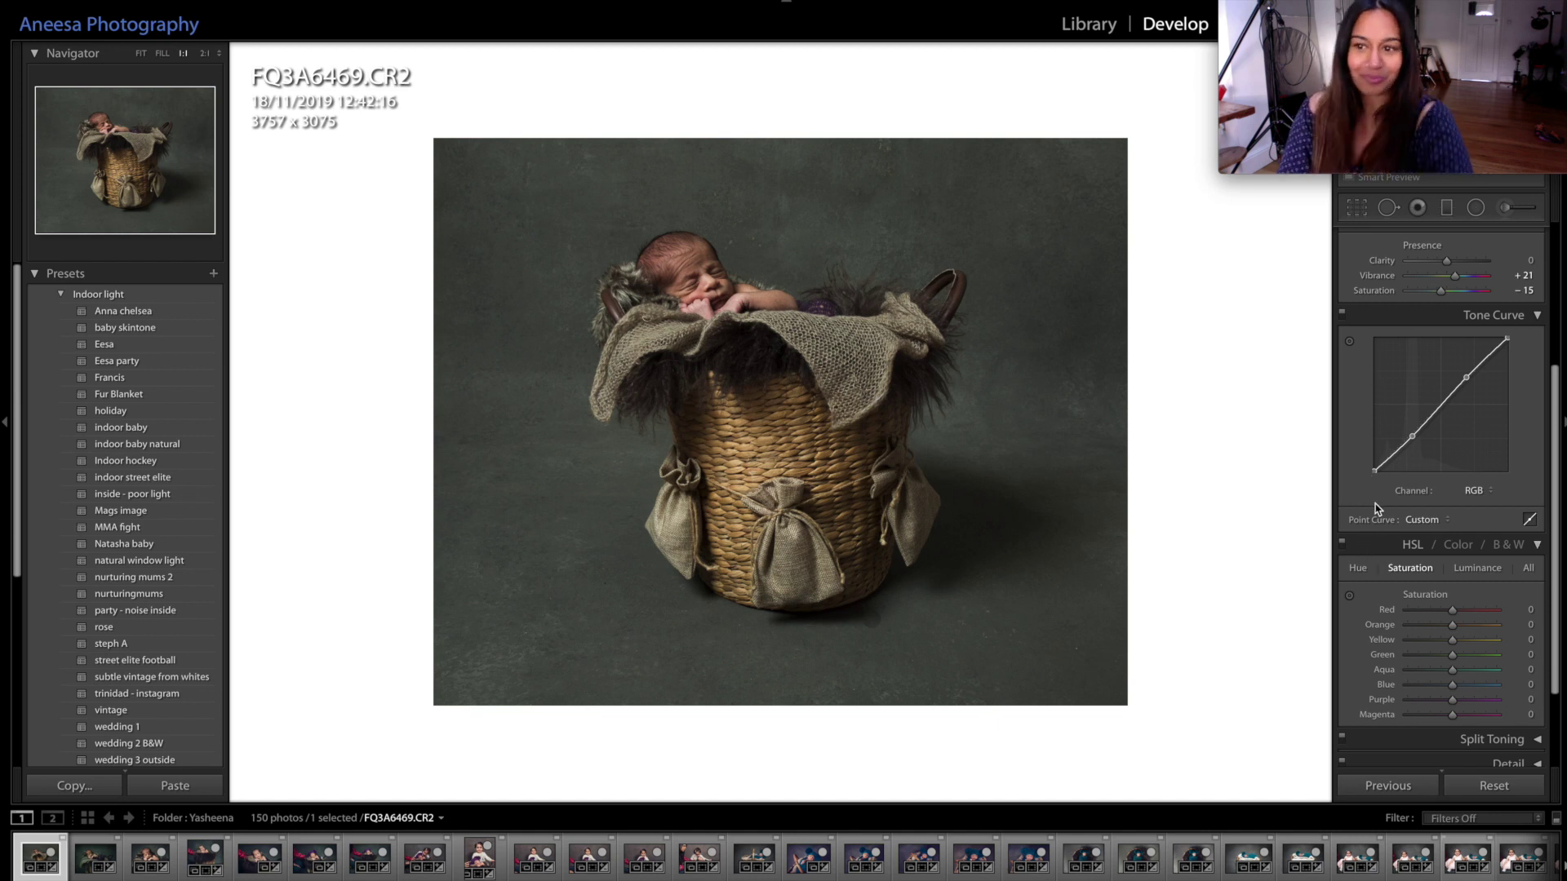
click(1536, 318)
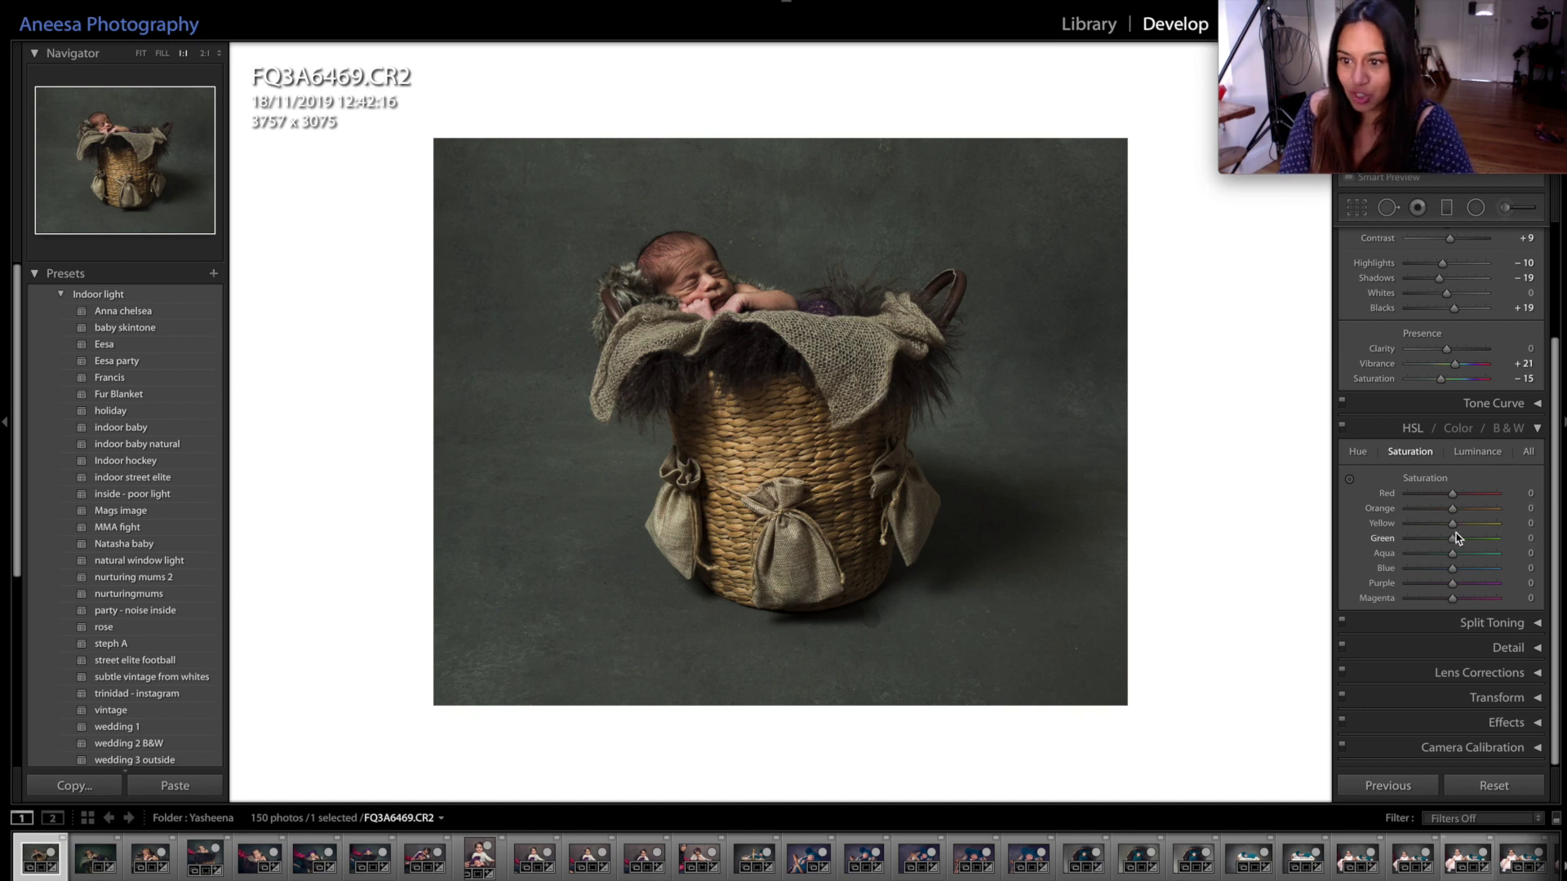
Set the Yellow saturation to -6 in the HSL adjustments
drag(1452, 530, 1450, 528)
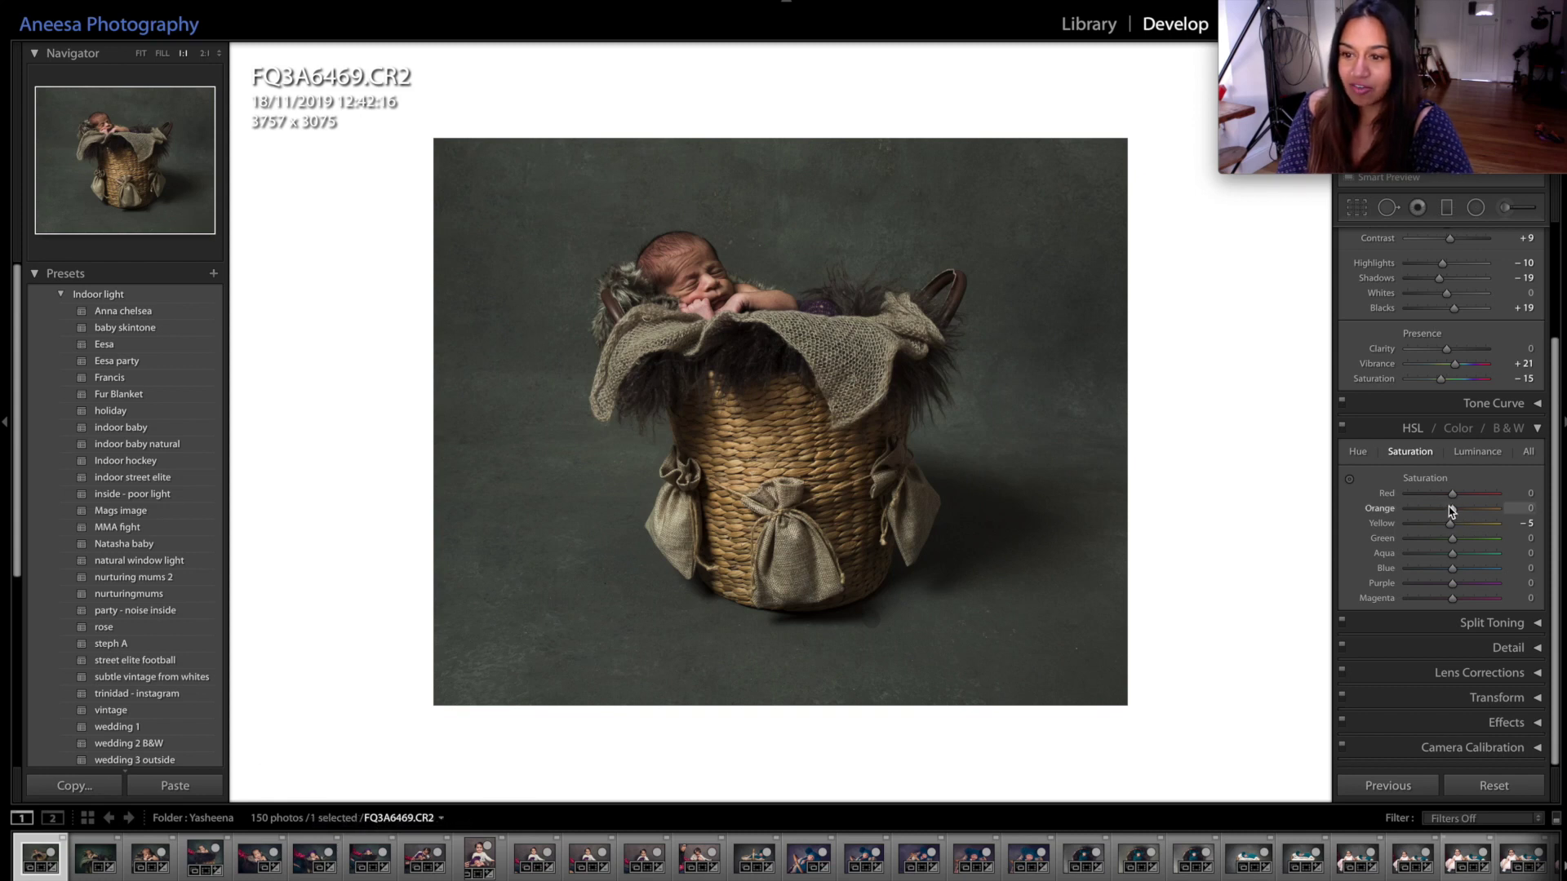
mouse_move(1459, 516)
mouse_down()
mouse_move(1413, 510)
mouse_move(1486, 510)
mouse_move(1391, 510)
mouse_move(1496, 515)
mouse_move(1388, 514)
mouse_move(1466, 530)
mouse_move(1447, 535)
mouse_up()
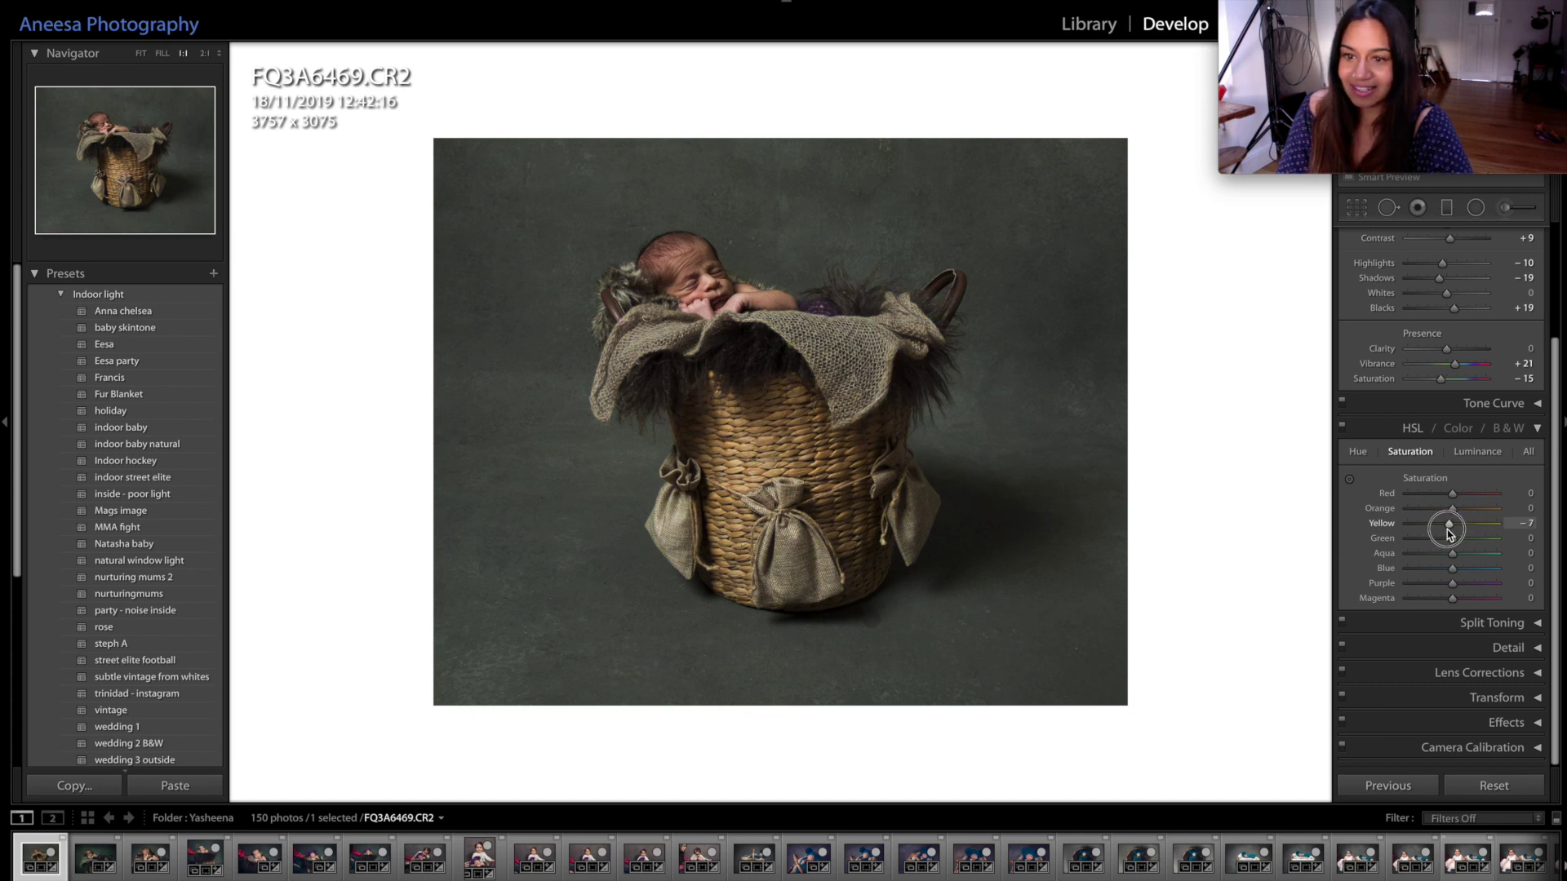
drag(1448, 534, 1451, 532)
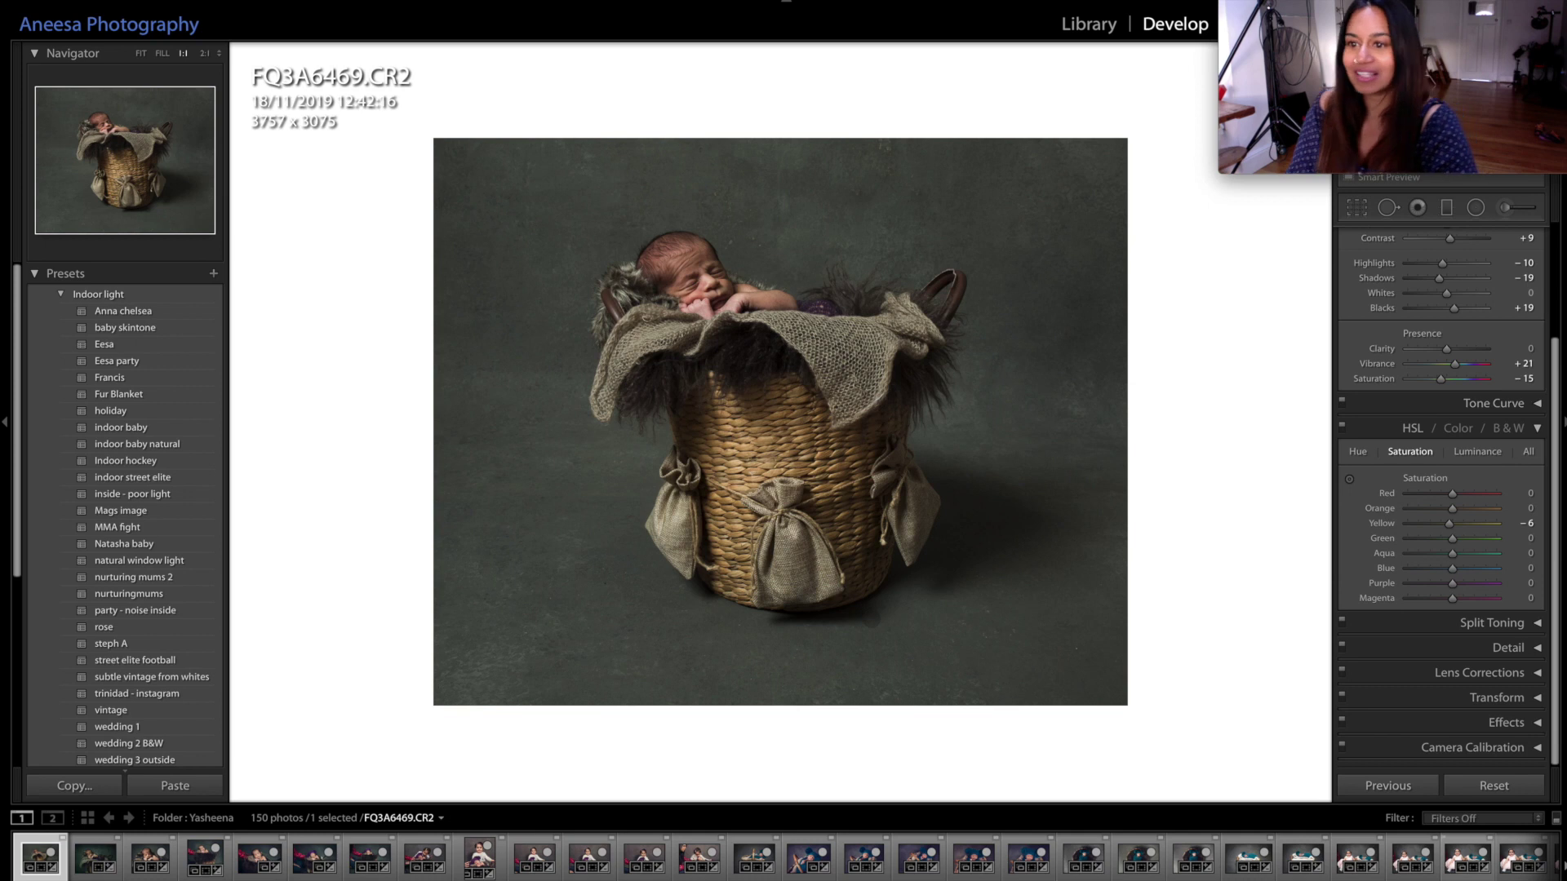
click(1534, 430)
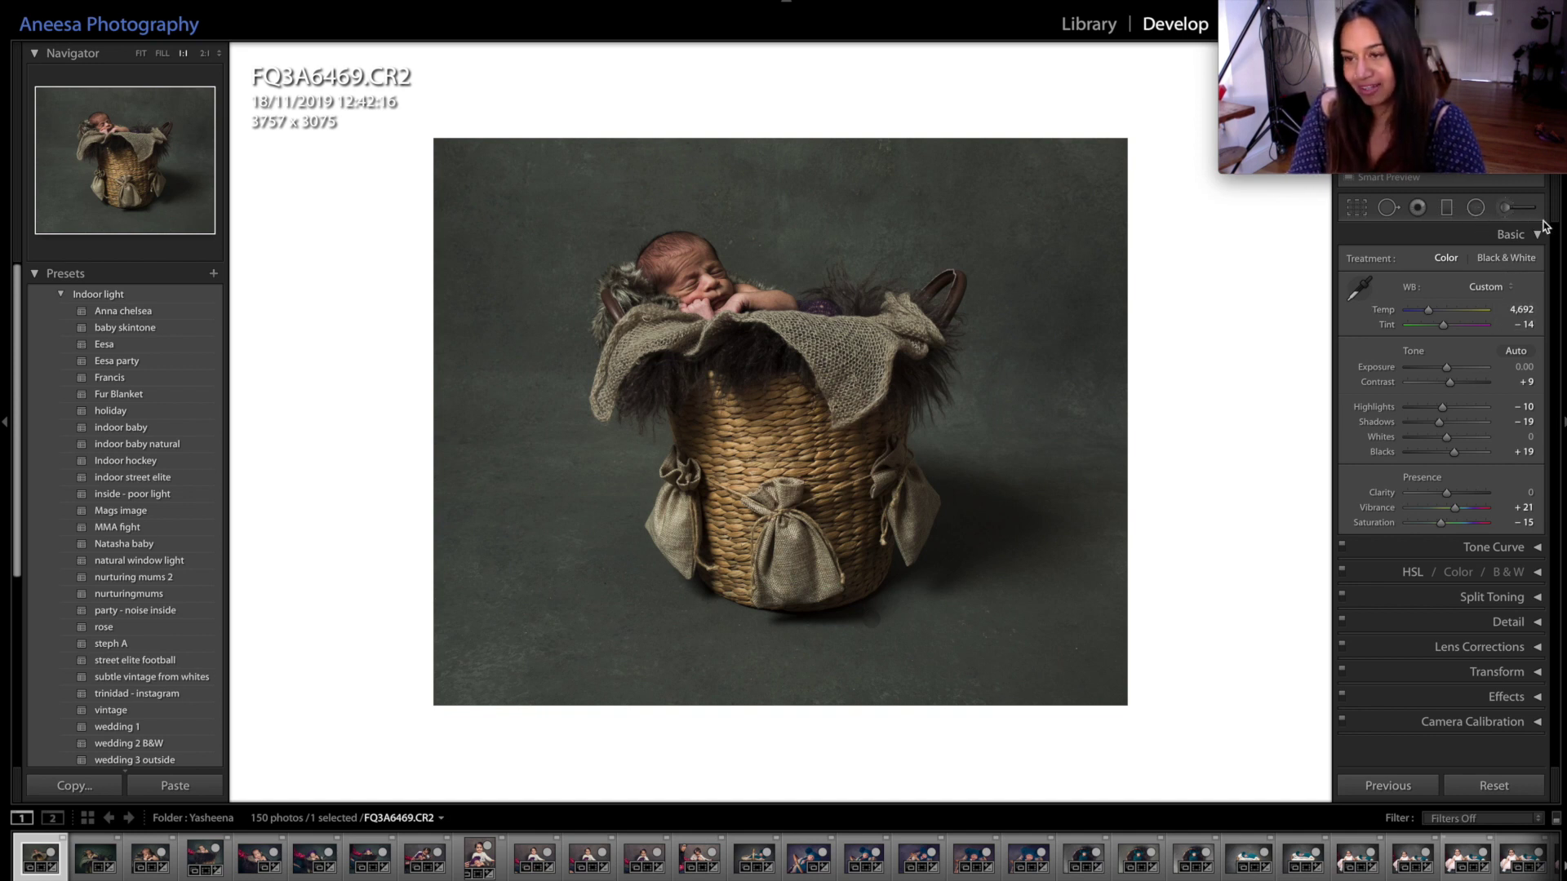
Draw a tall radial filter around the baby and basket, reset its Temp and Tint to 0, and turn off Invert to affect the surroundings
click(1477, 208)
drag(684, 213, 852, 471)
drag(701, 228, 763, 392)
double_click(1400, 290)
double_click(1387, 277)
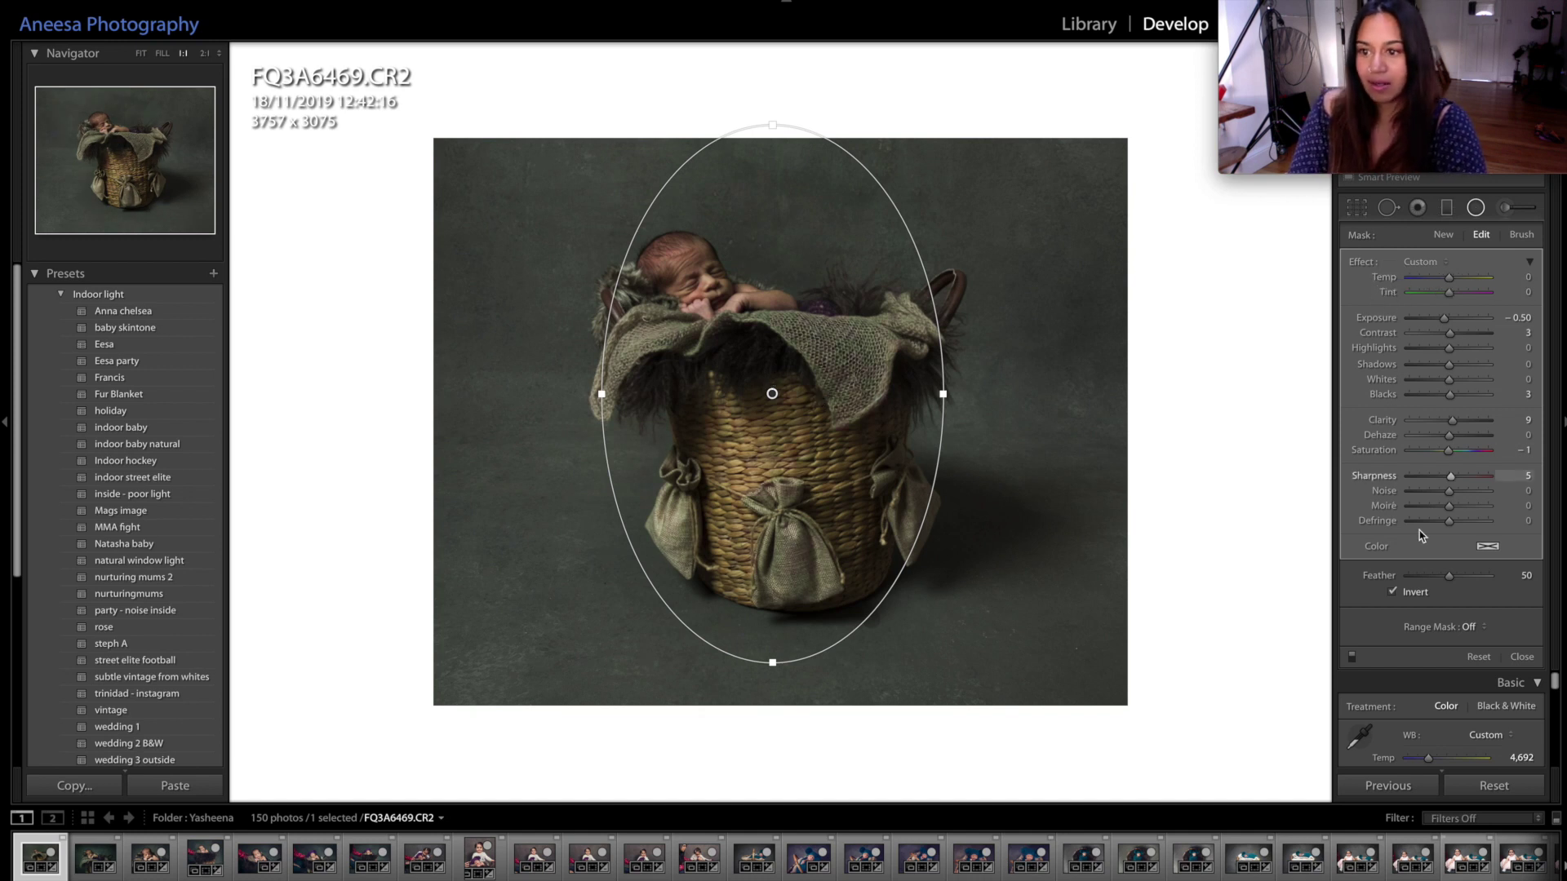
click(1392, 592)
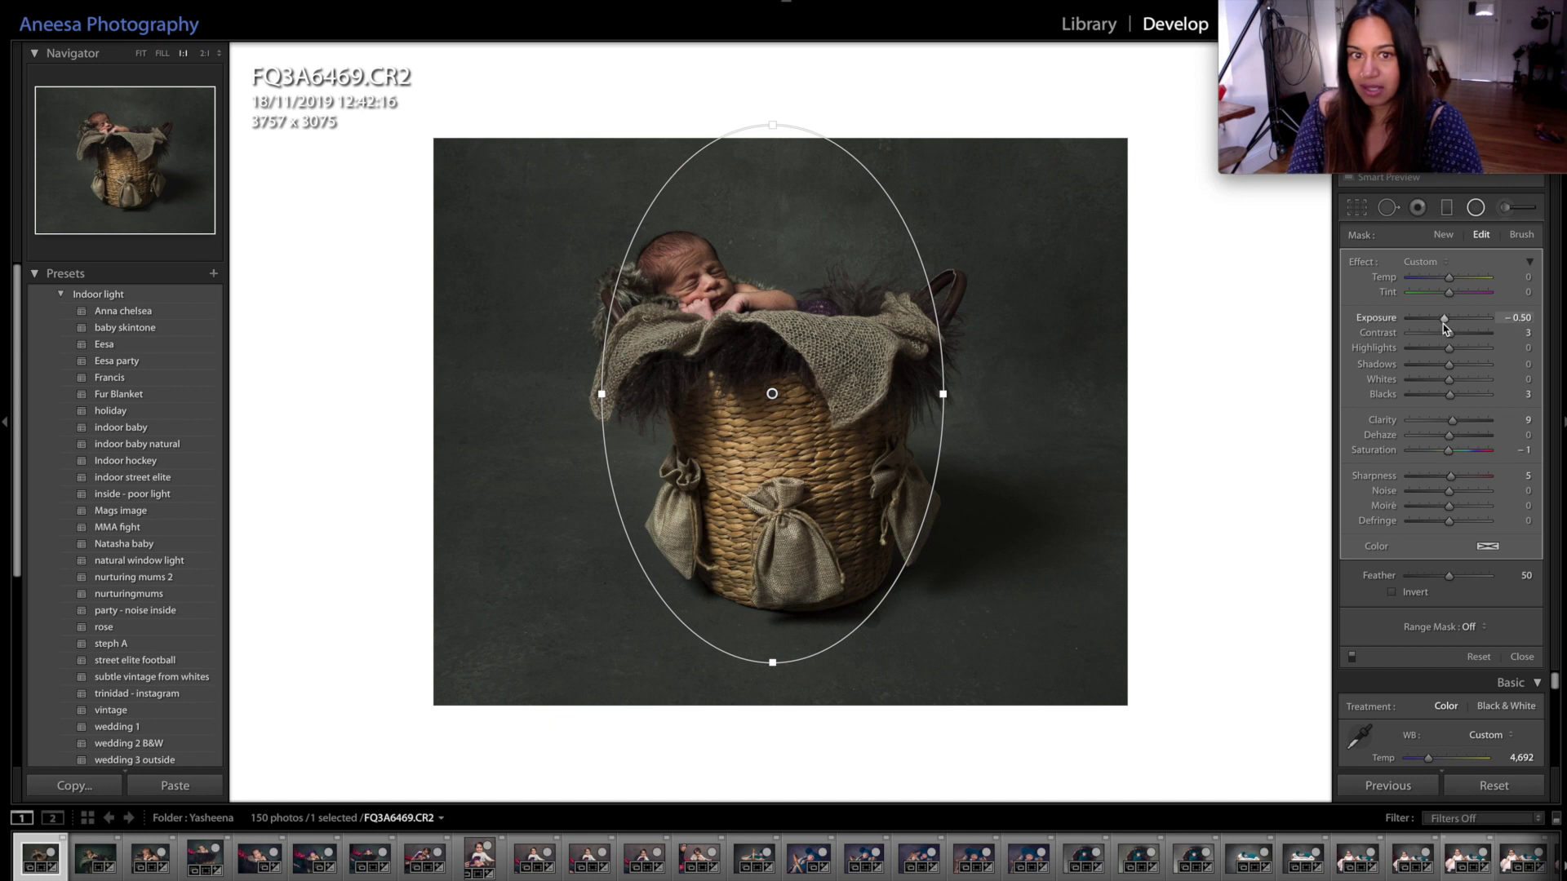
Set the radial filter's Exposure to -0.31, finish the filter, and compare the photo with its unedited version
drag(1444, 325, 1445, 325)
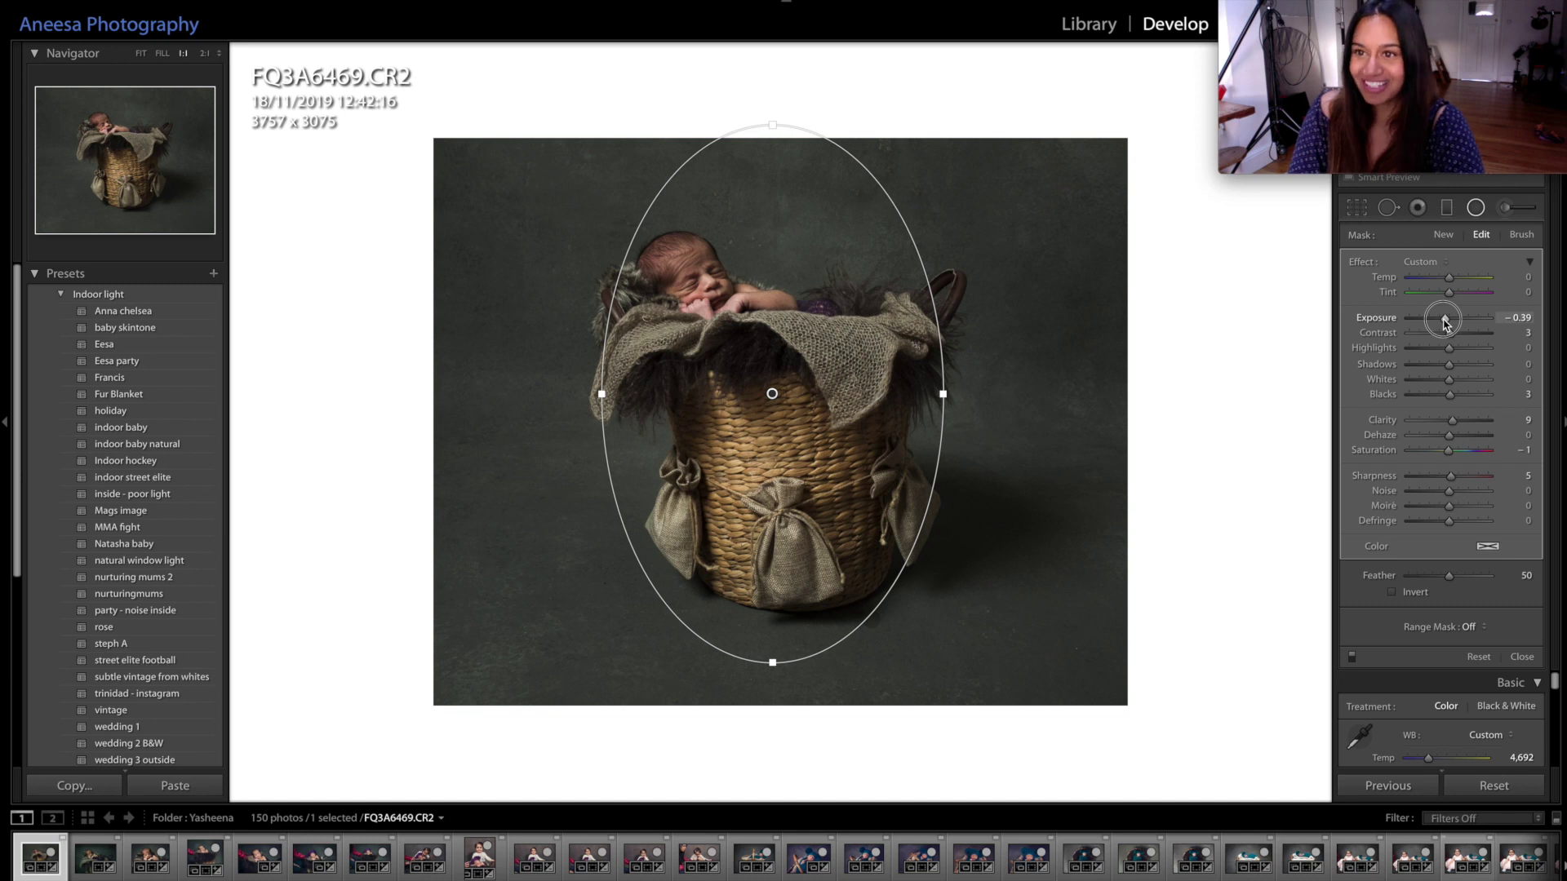
drag(1444, 324, 1443, 324)
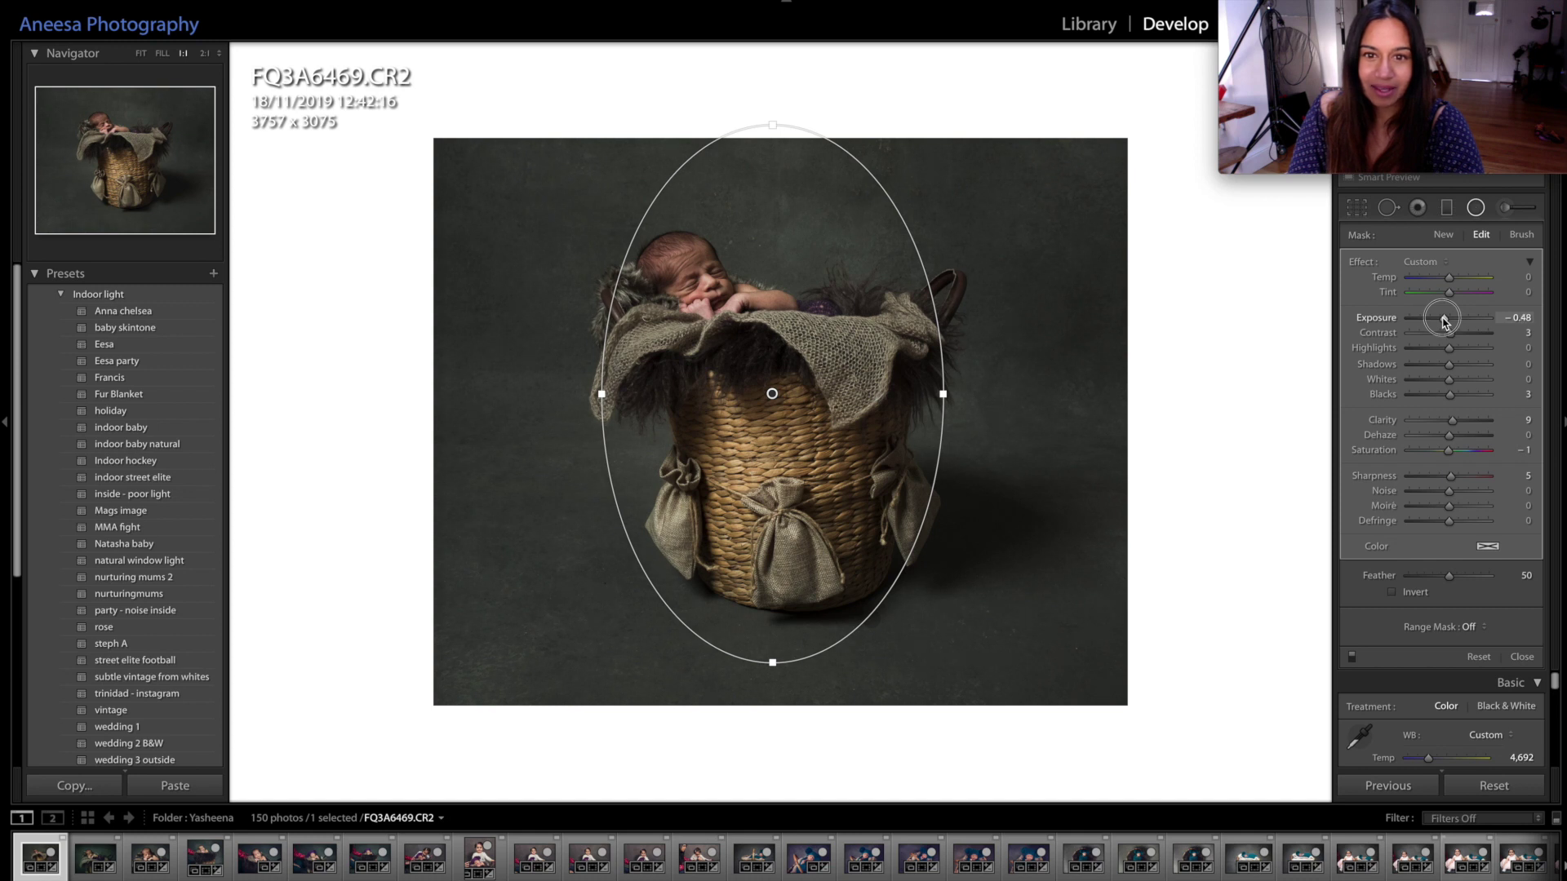
drag(1445, 322, 1445, 323)
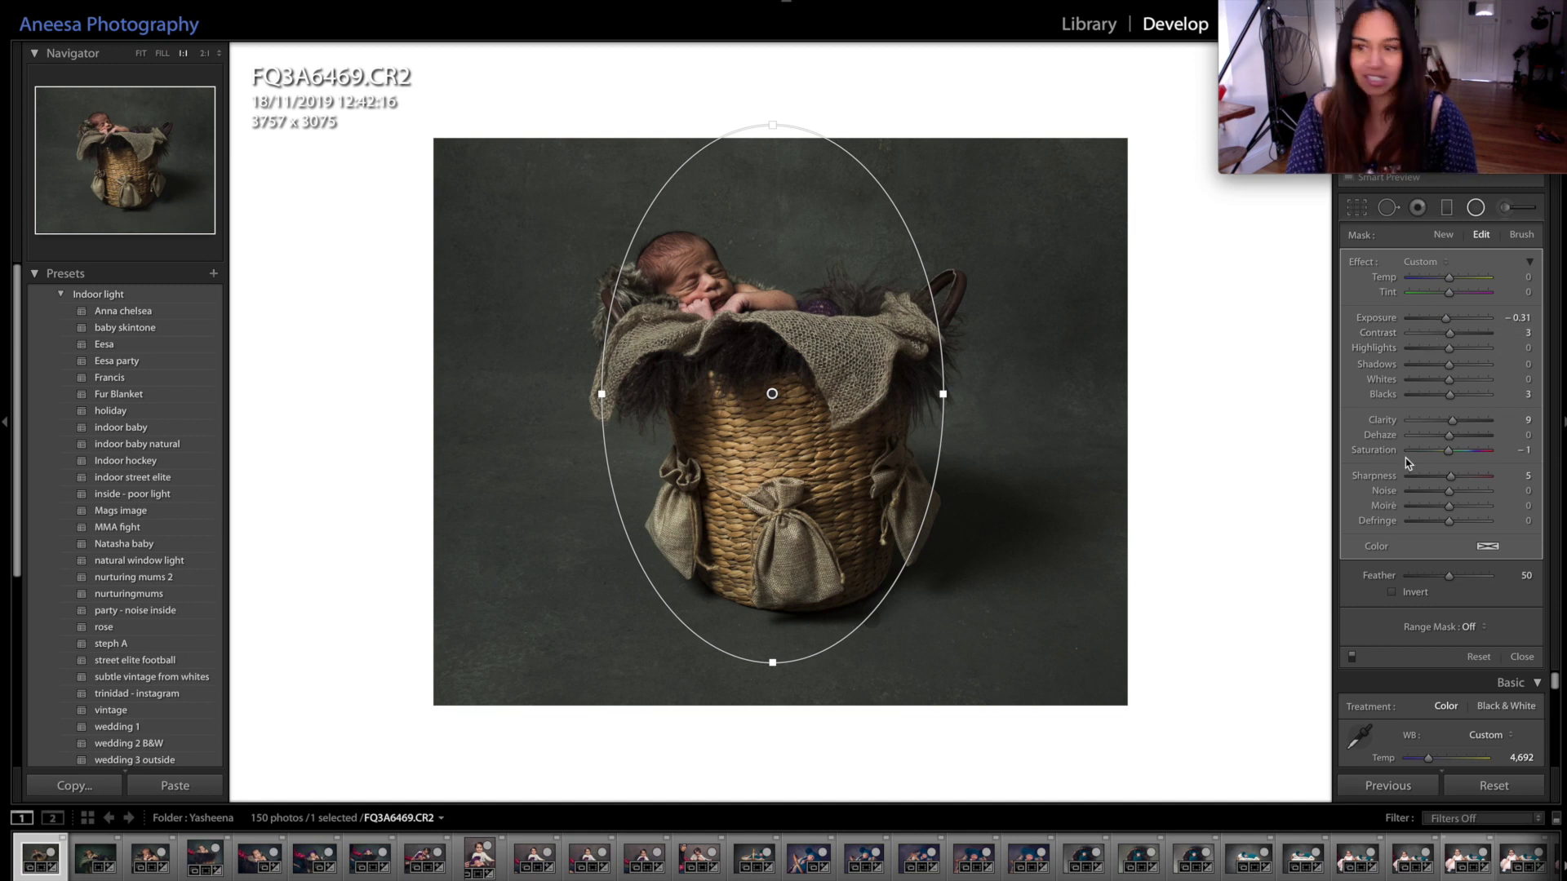
click(1522, 658)
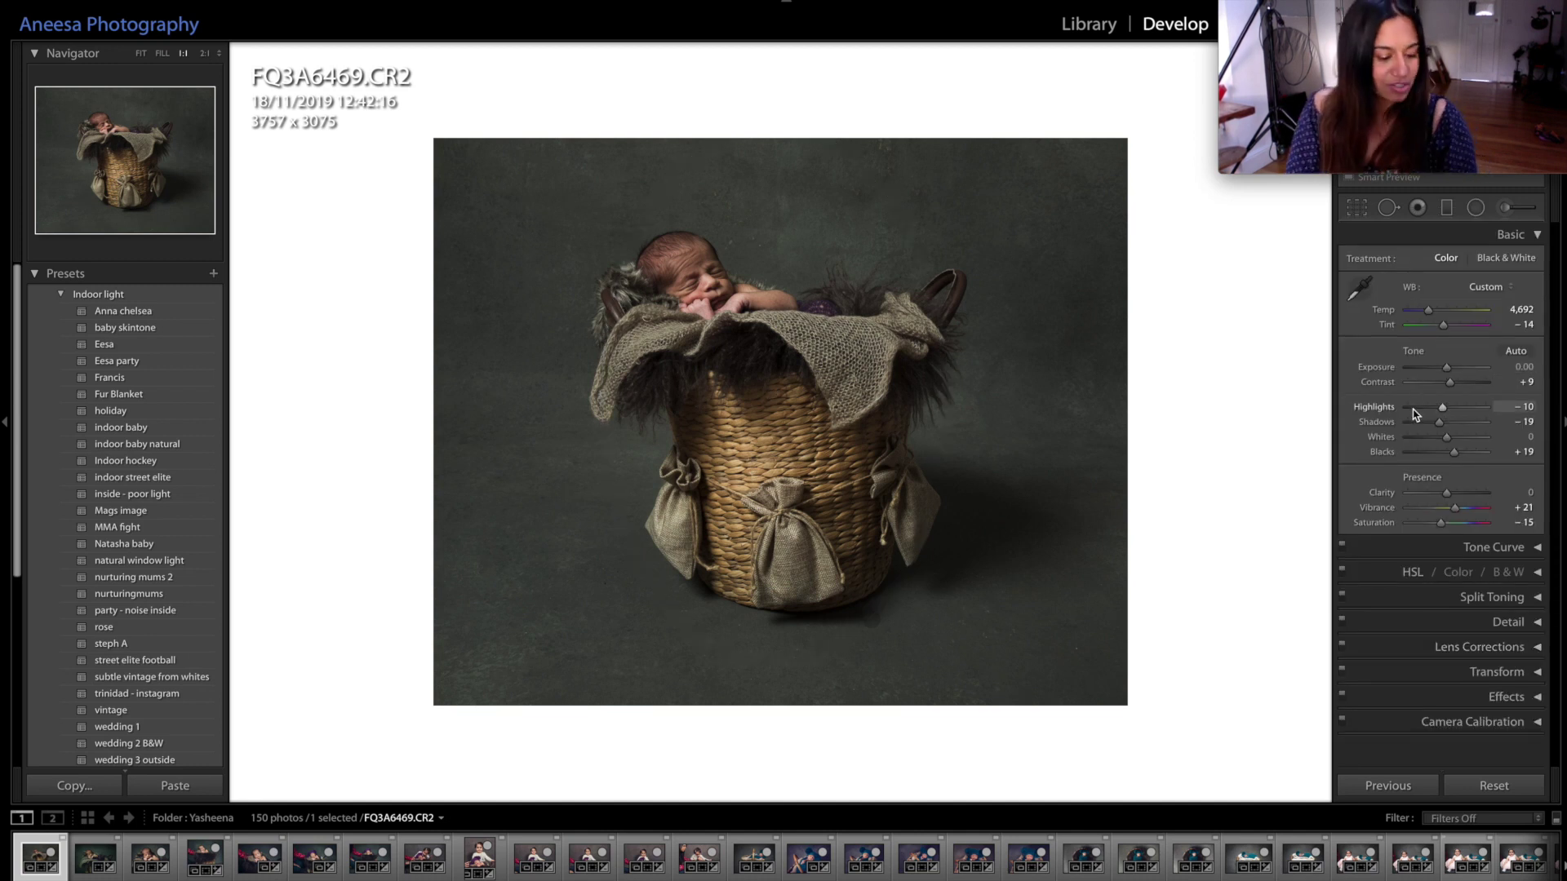
key(backslash)
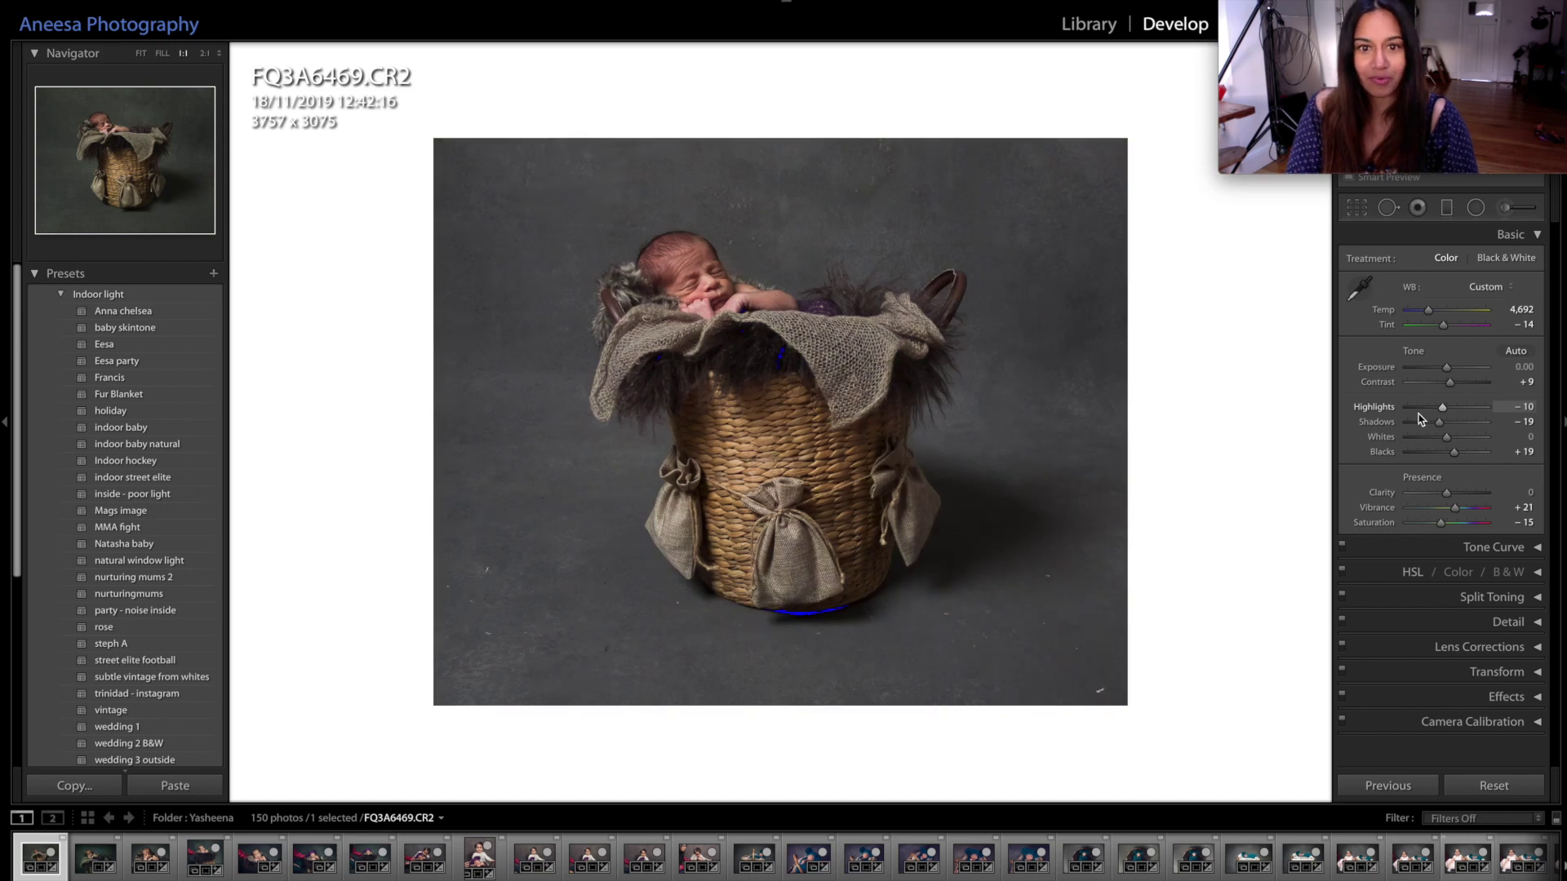
key(backslash)
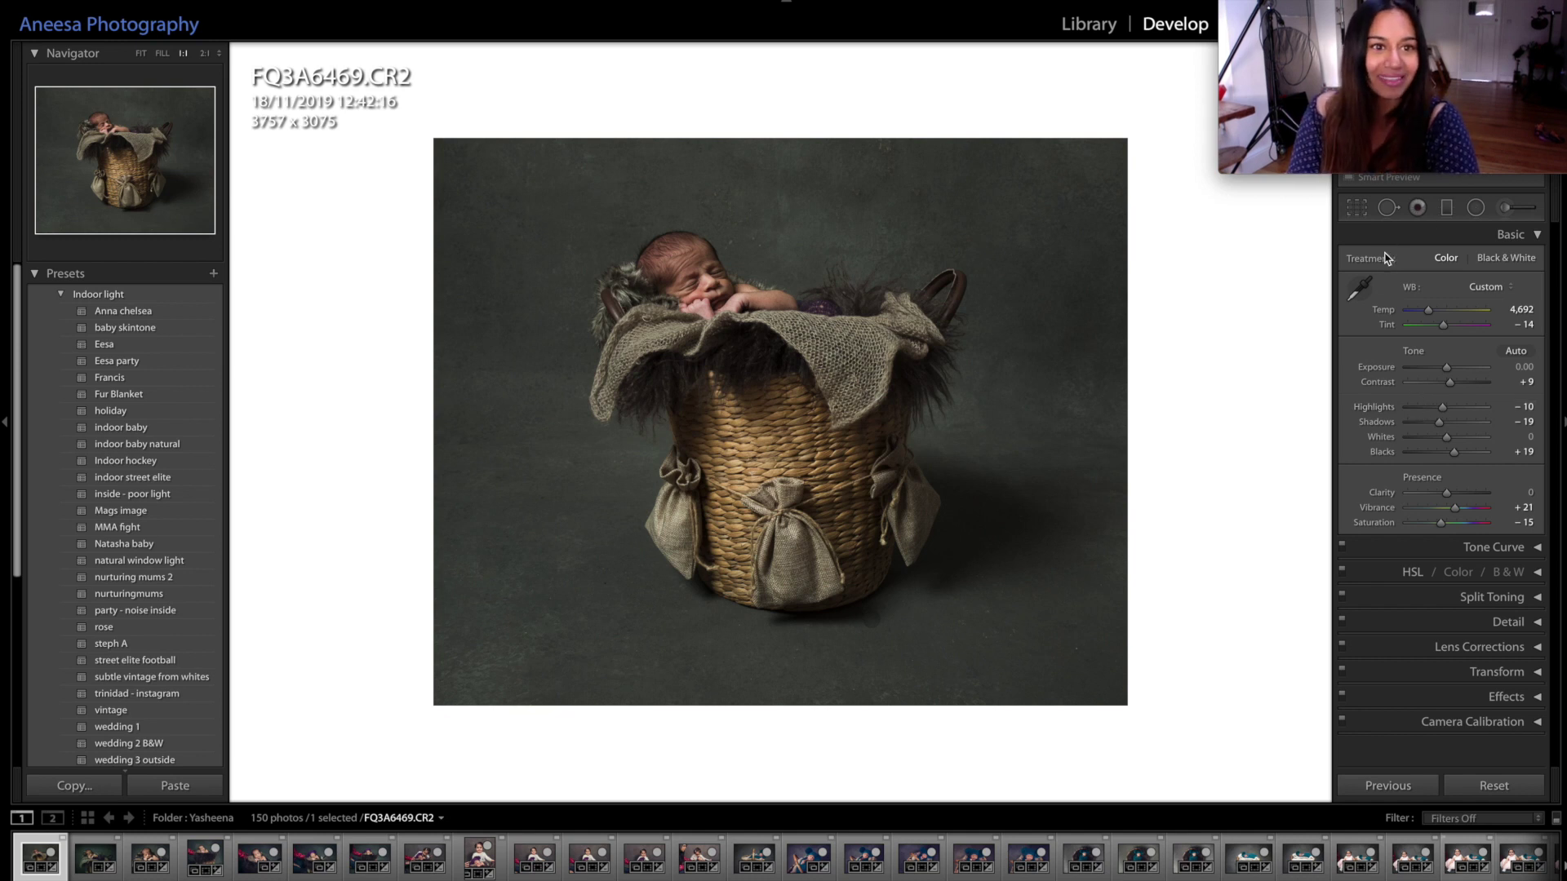
Add a graduated filter from the photo's lower edge to mid-basket with Exposure -0.28, Temp -8 and Tint 0
click(1447, 209)
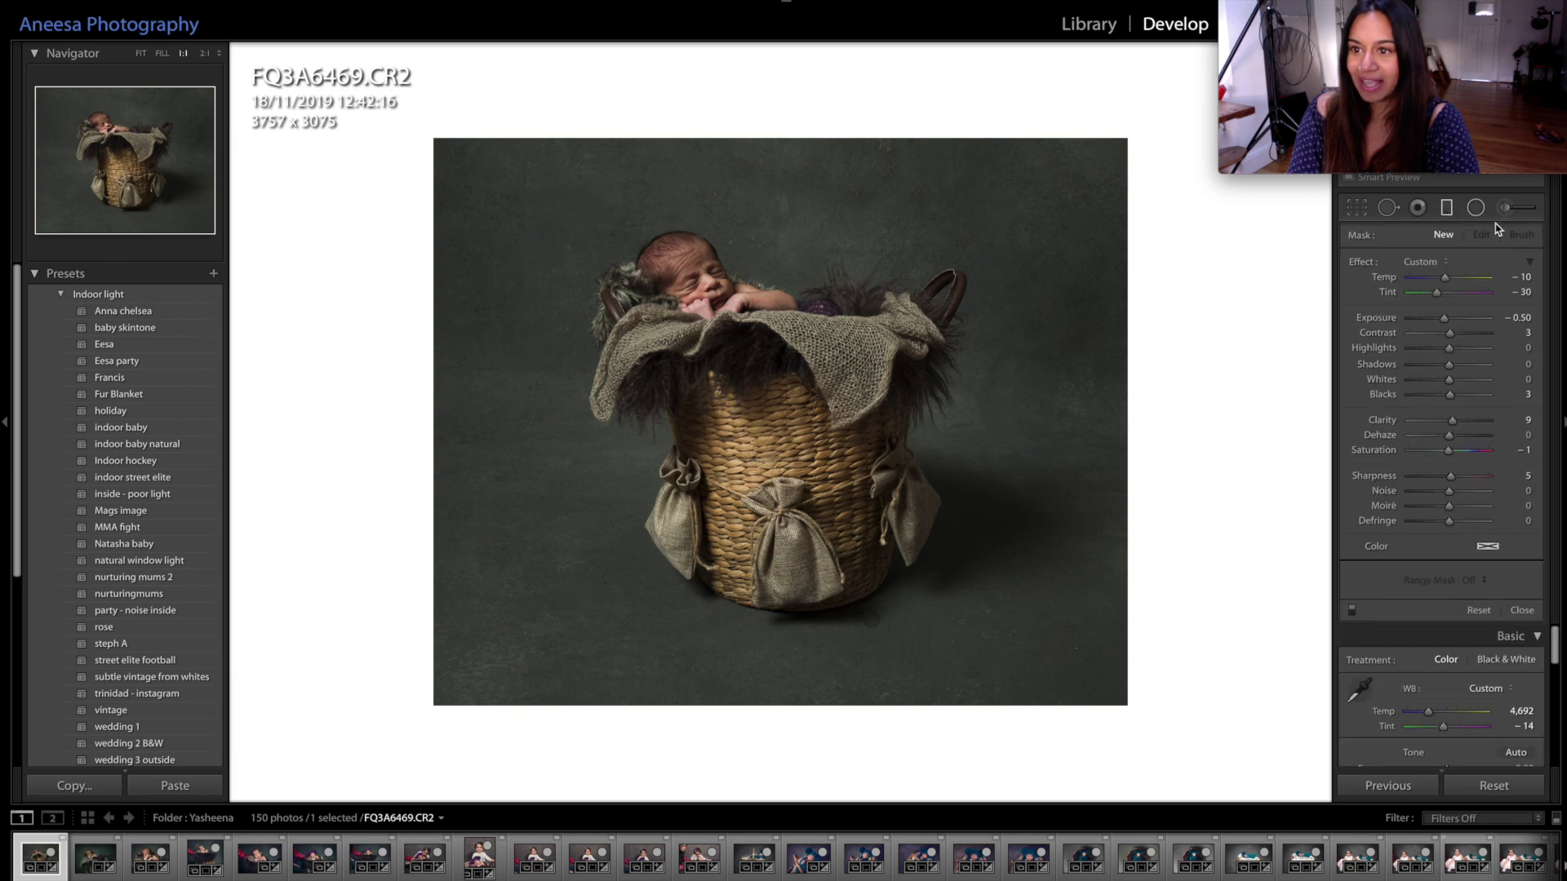
drag(762, 721, 765, 424)
drag(1443, 319, 1445, 282)
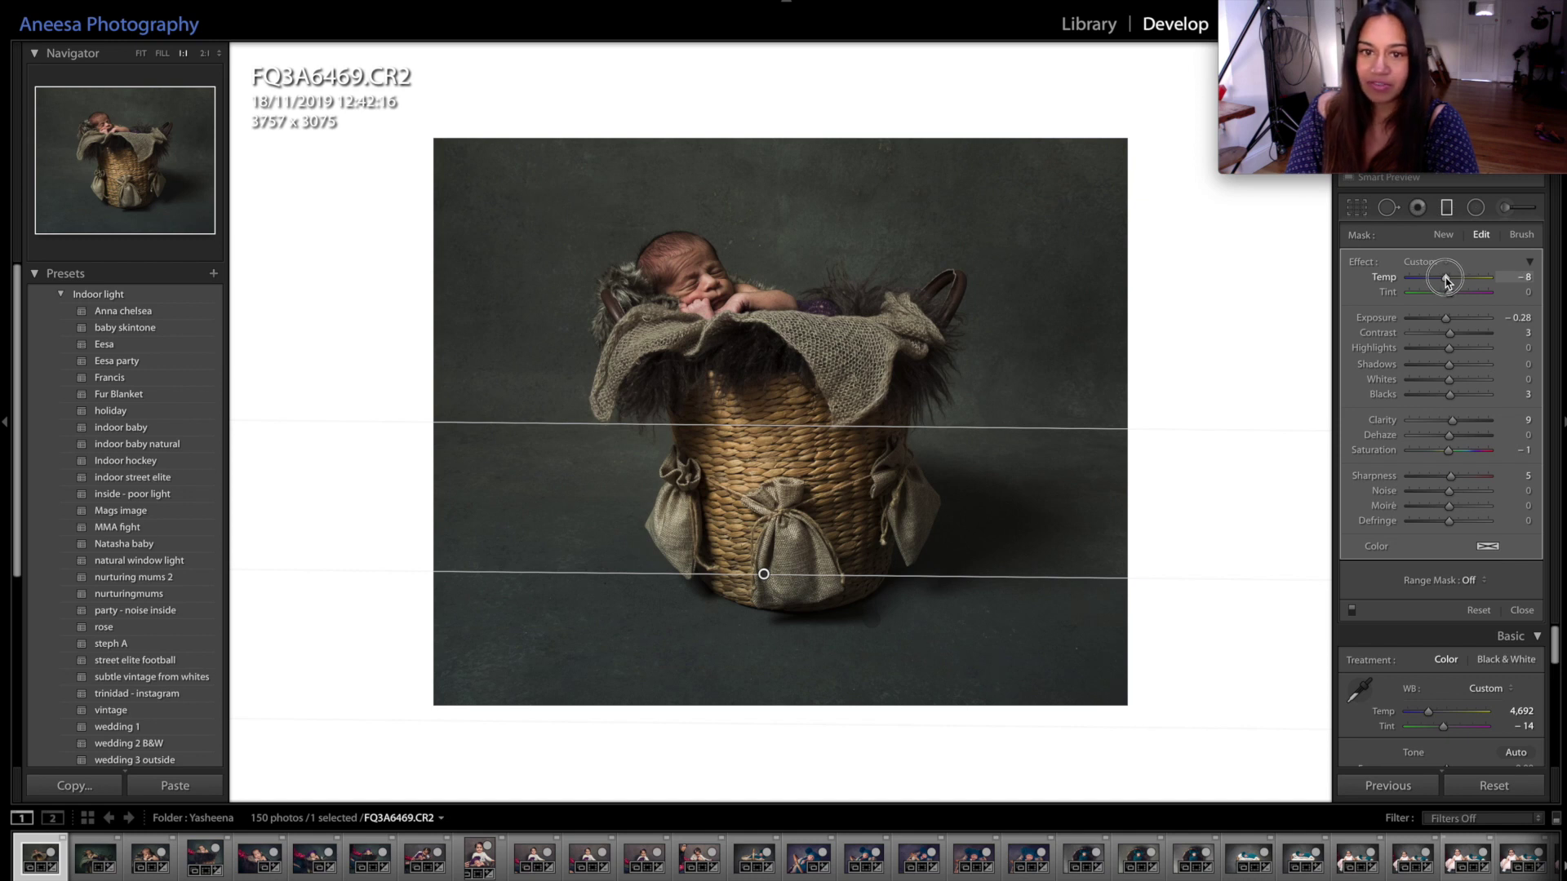
click(1523, 611)
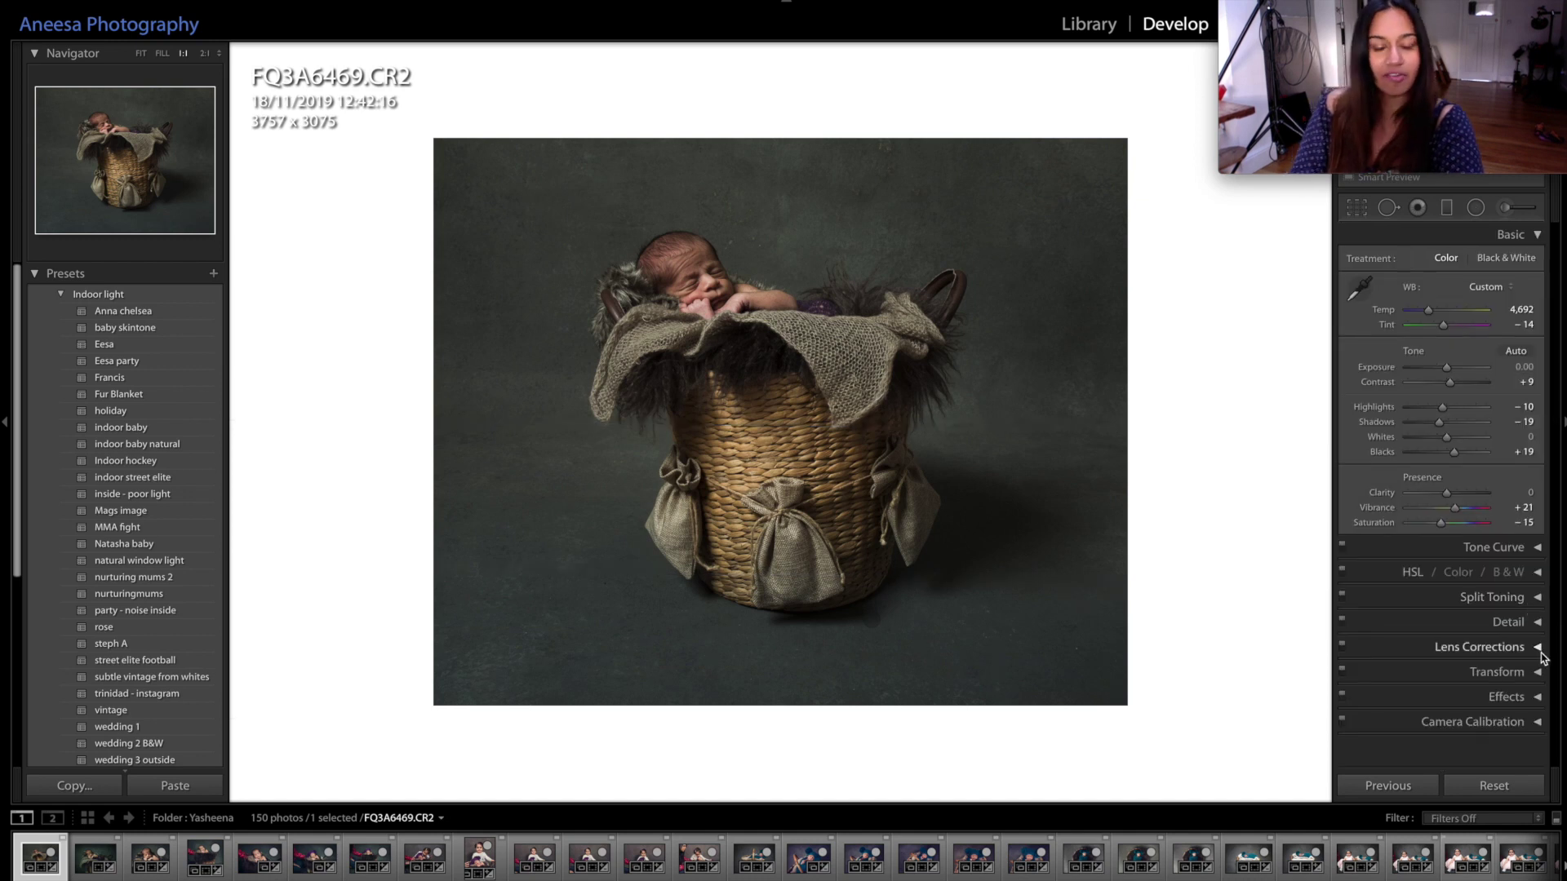
Draw a small inverted radial filter over the baby's face and reset its Temp and Tint to 0
click(1475, 209)
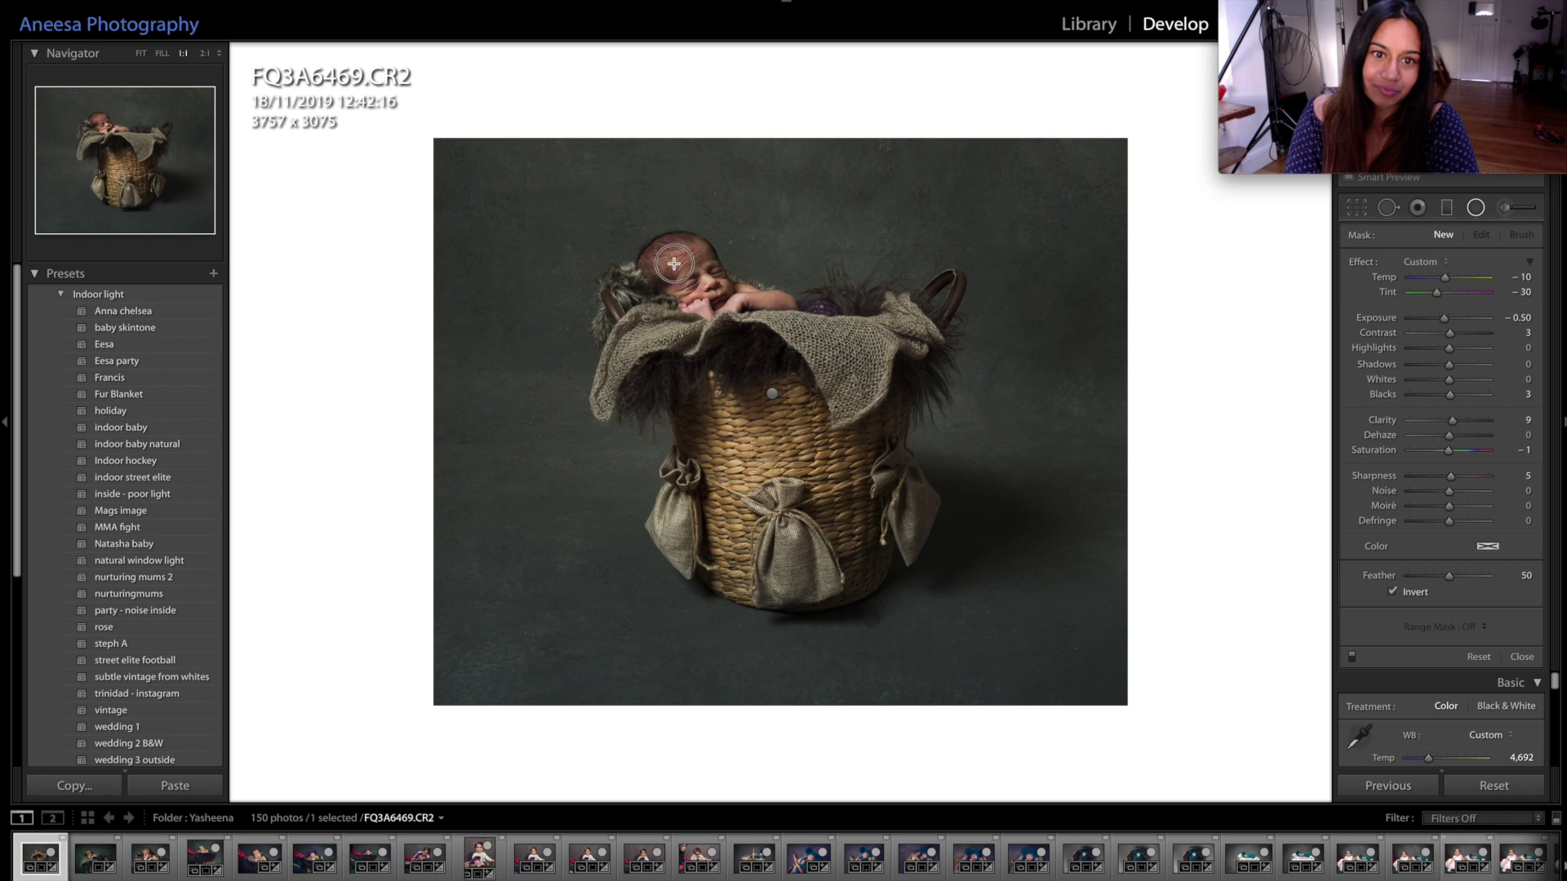
drag(694, 291, 713, 313)
drag(662, 262, 694, 291)
click(1391, 283)
double_click(1391, 283)
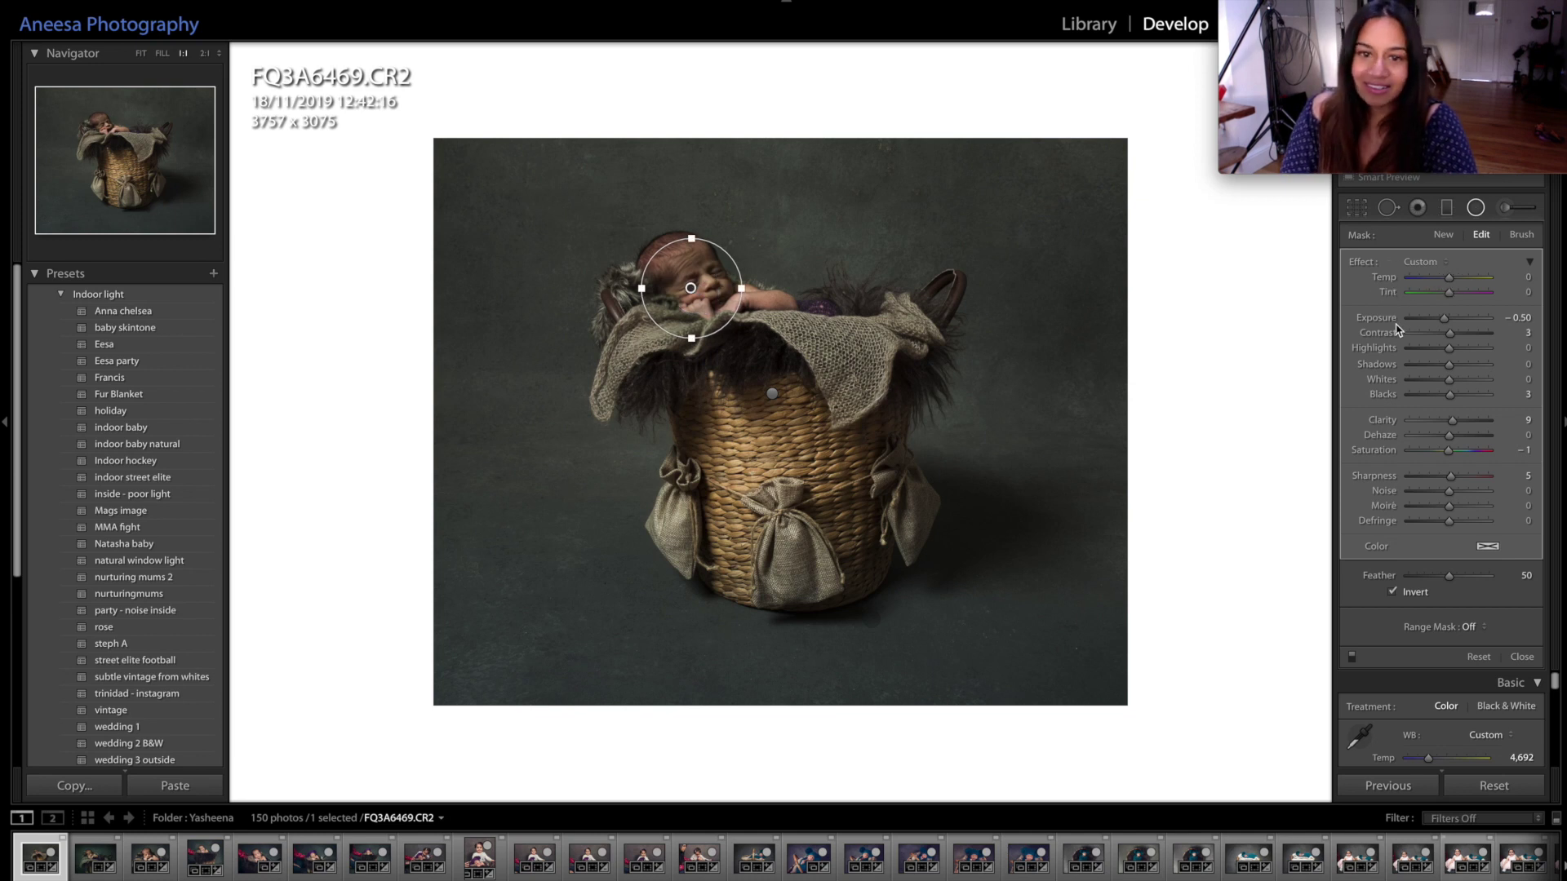
Set the face filter's Exposure to 0.22, Shadows to 26, Blacks to 6 and Clarity to -13, and finish the filter
drag(1445, 319, 1455, 326)
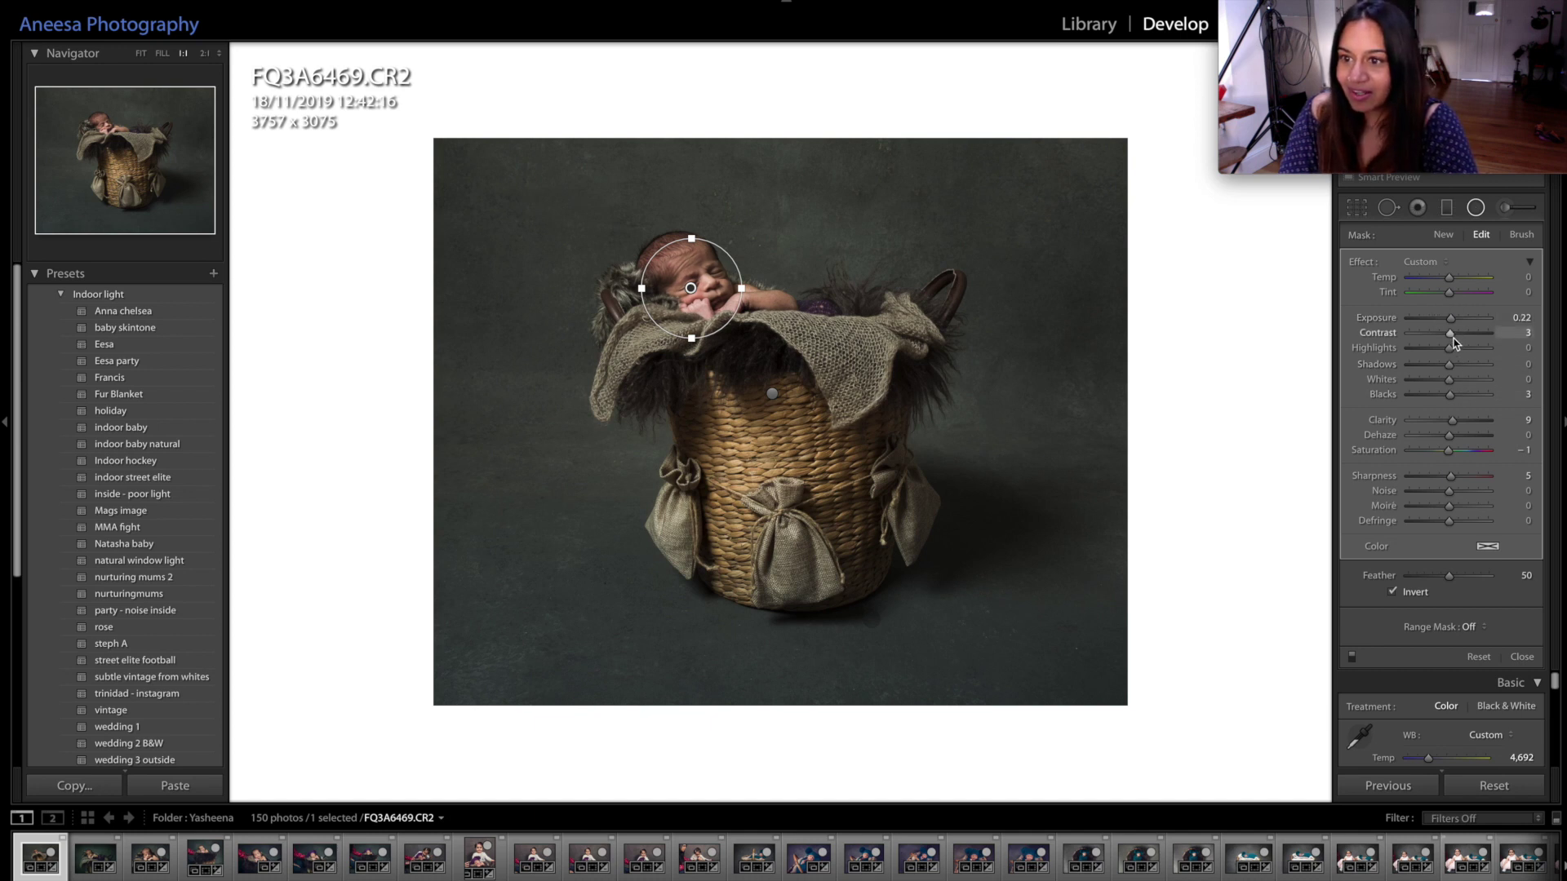
drag(1452, 373, 1443, 425)
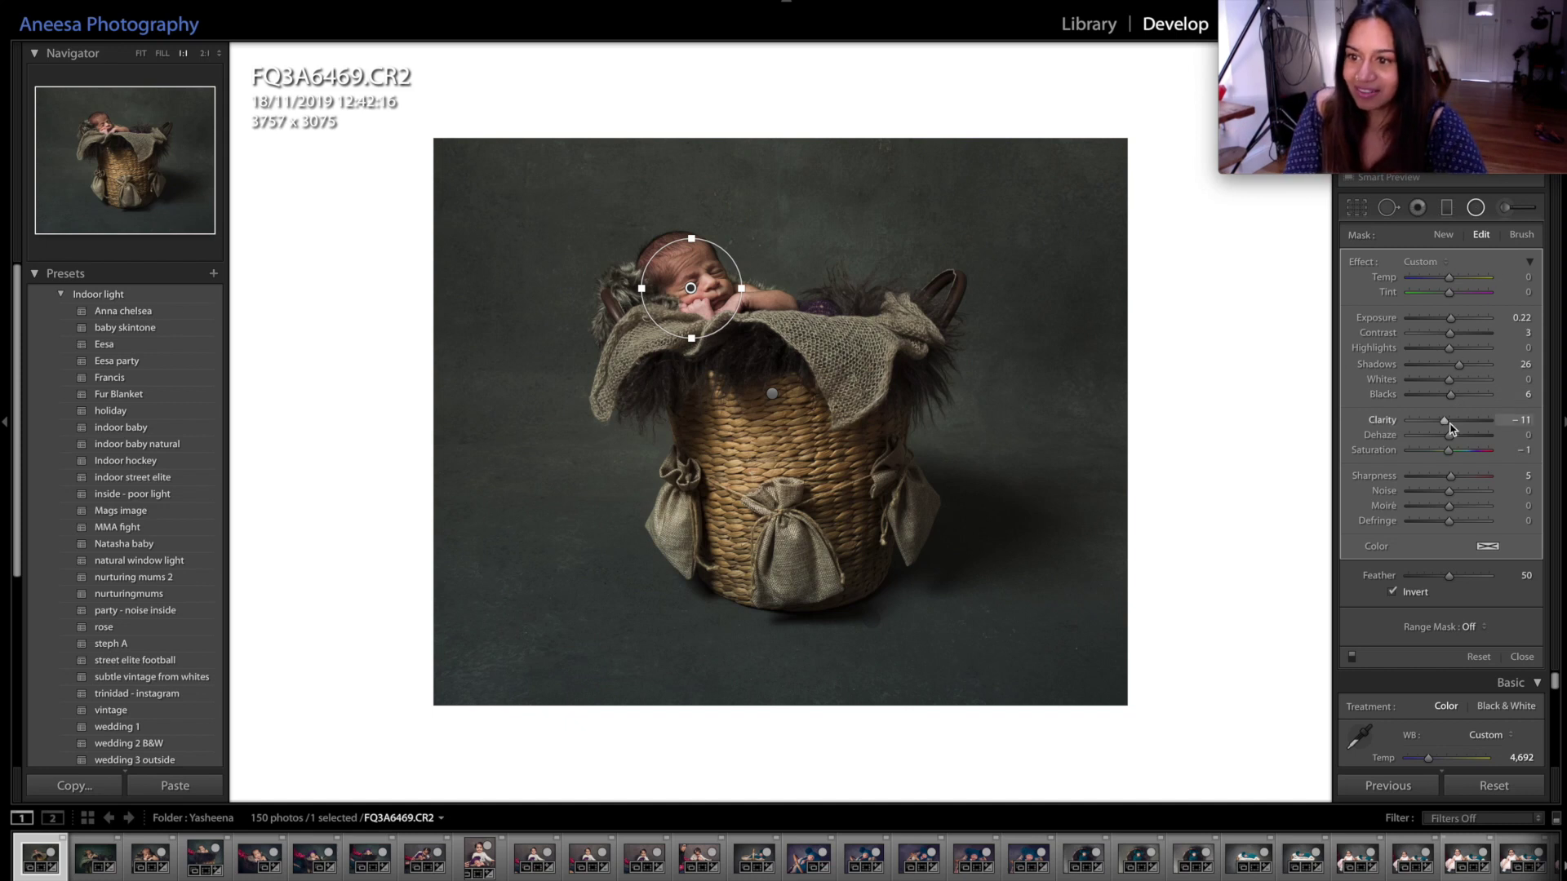
click(1445, 424)
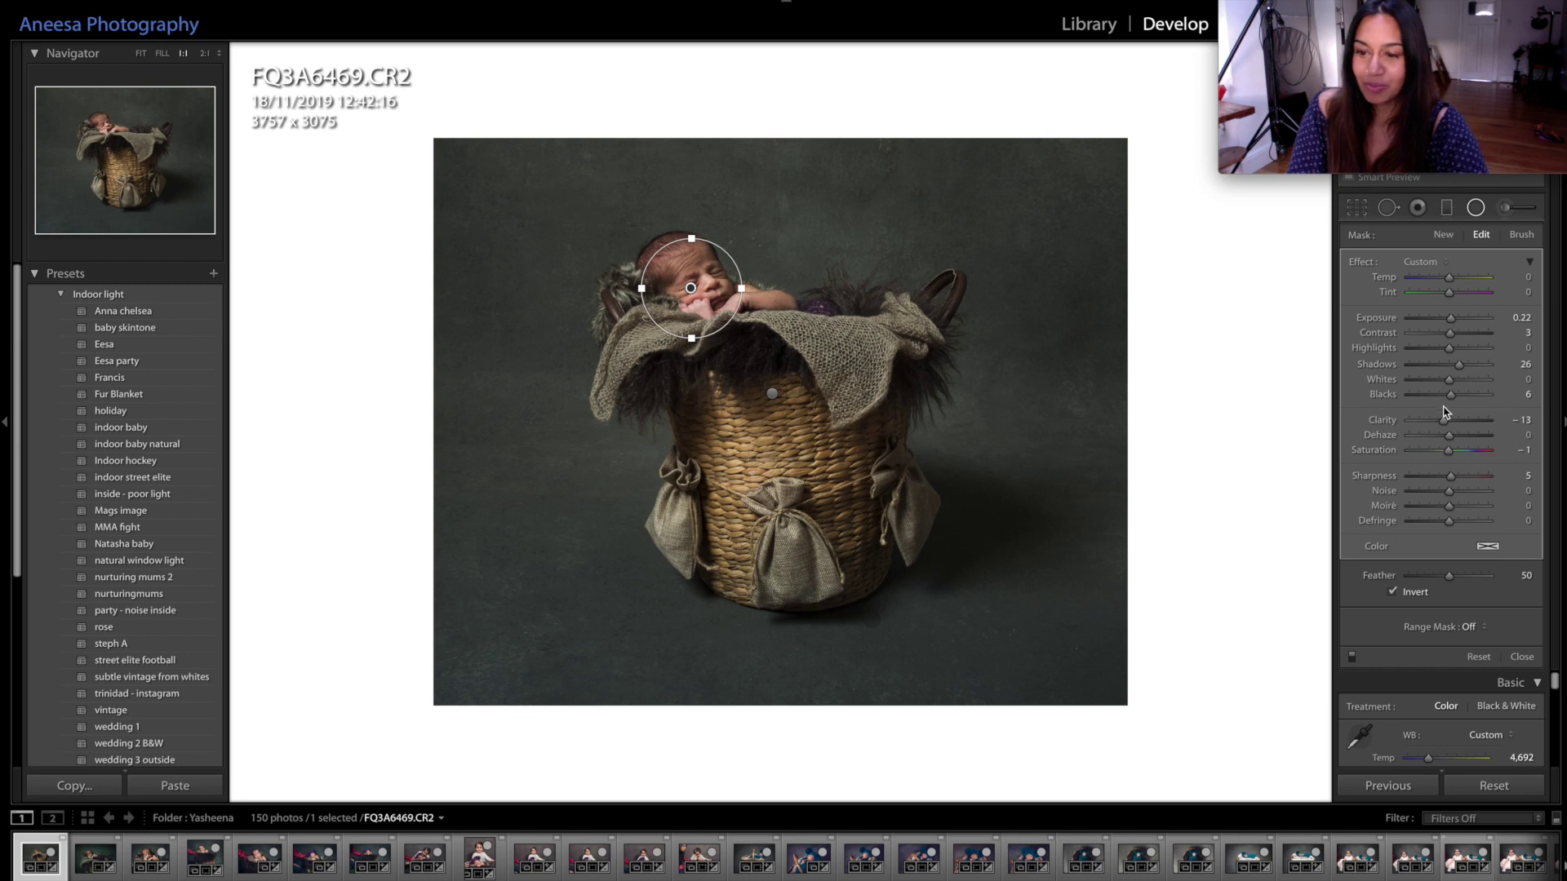
click(1526, 658)
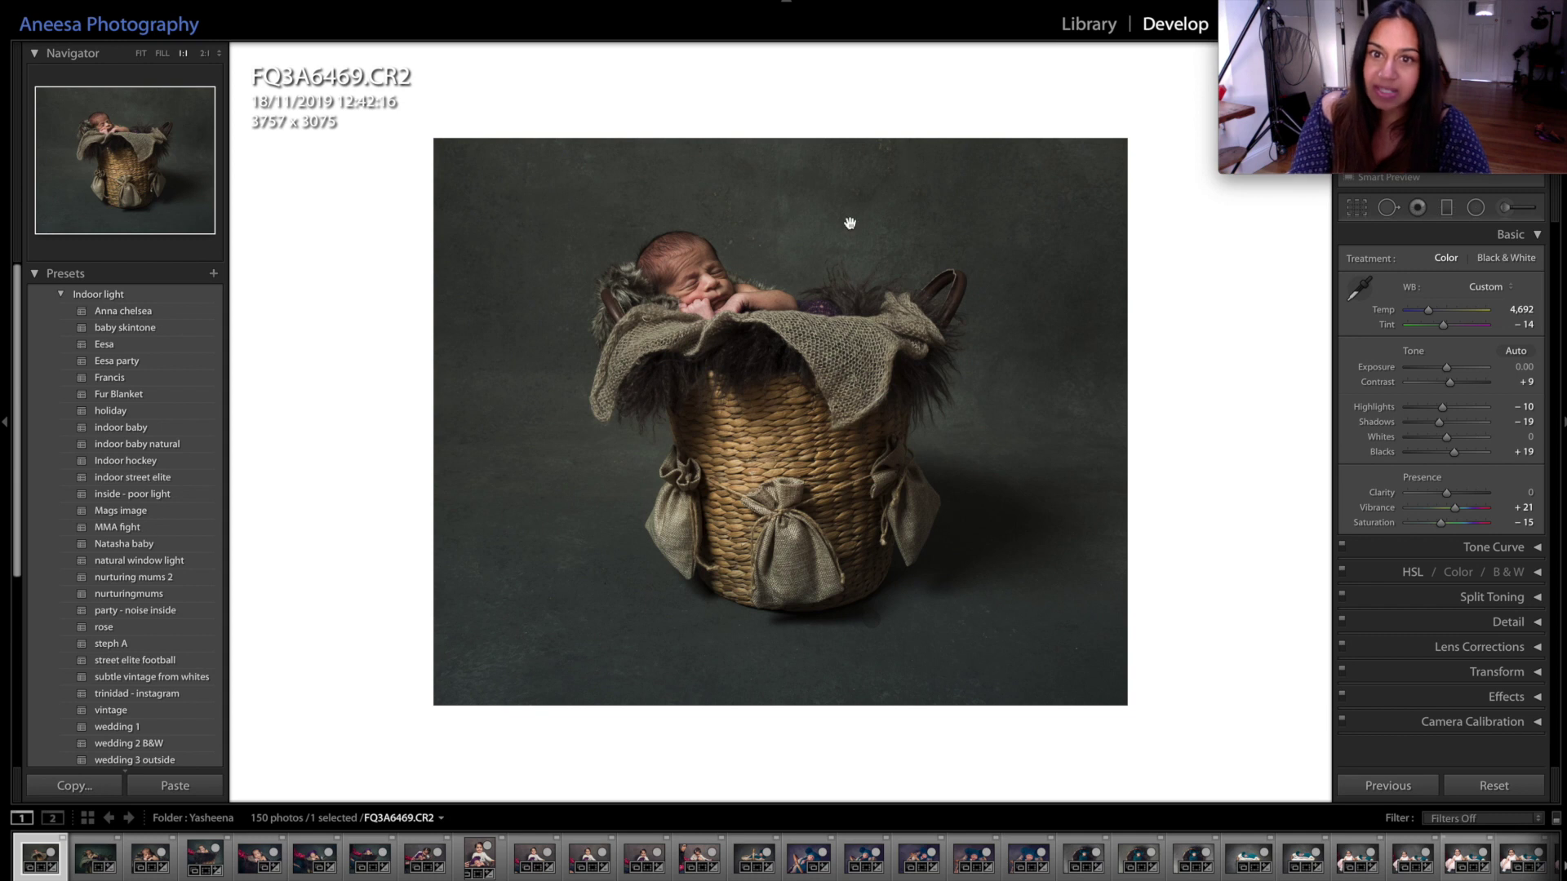
mouse_move(639, 873)
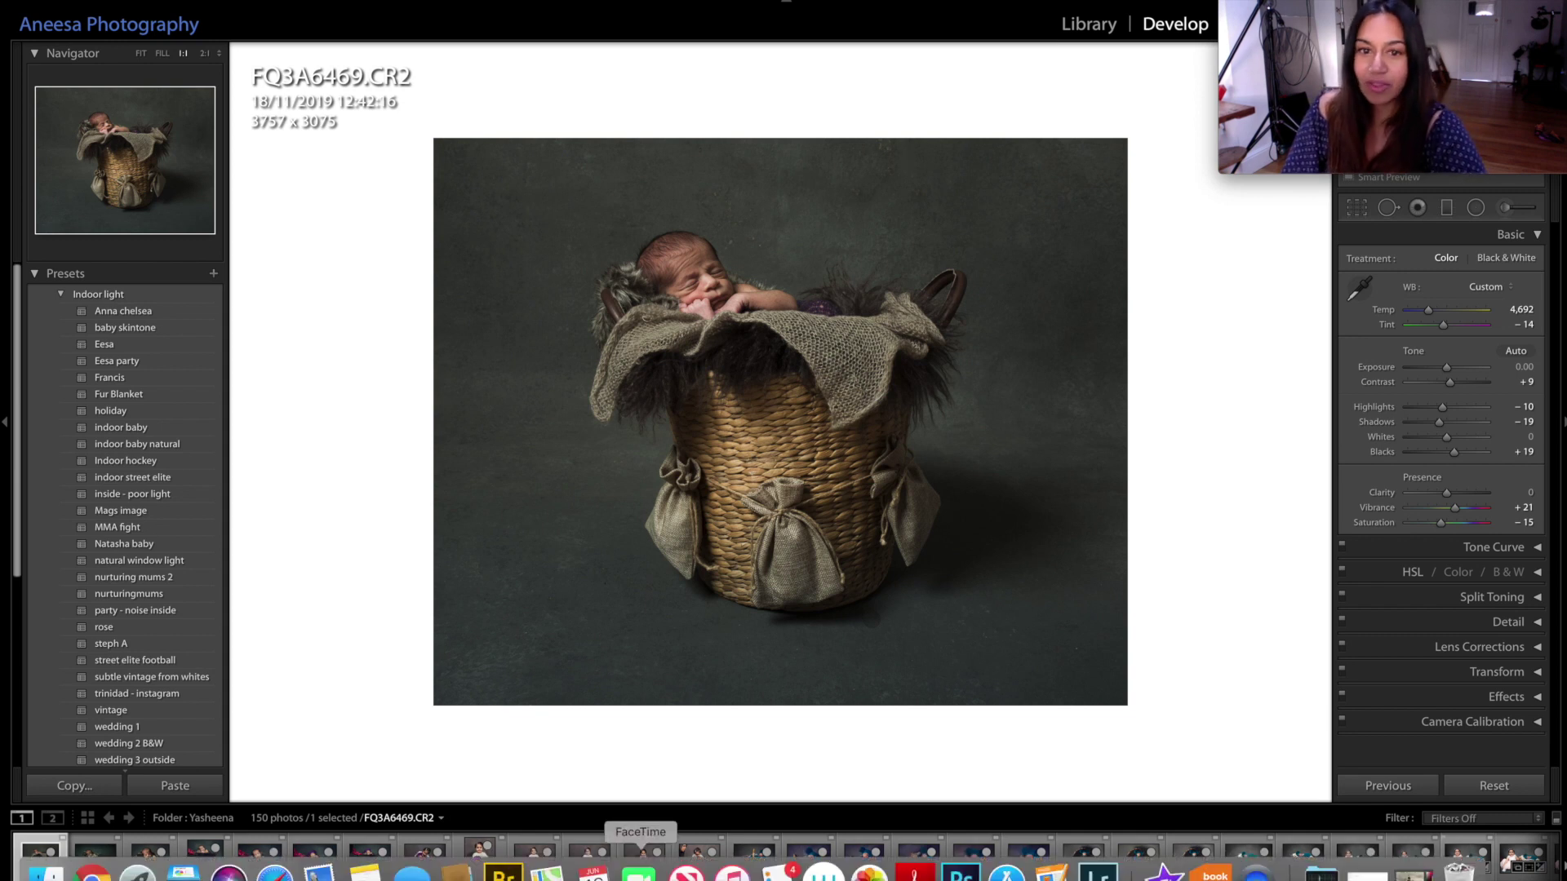